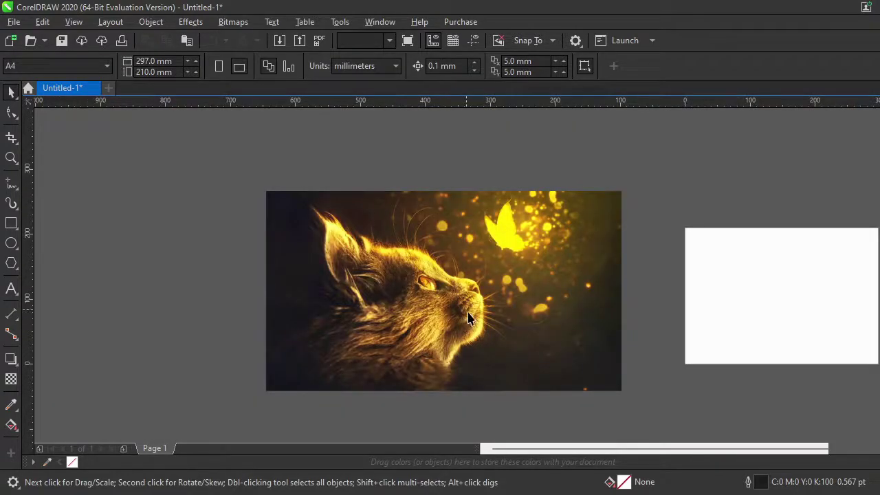
# - Move the golden cat image beside the page and zoom in until it fills the view
pyautogui.moveTo(468, 311); pyautogui.dragTo(479, 307)
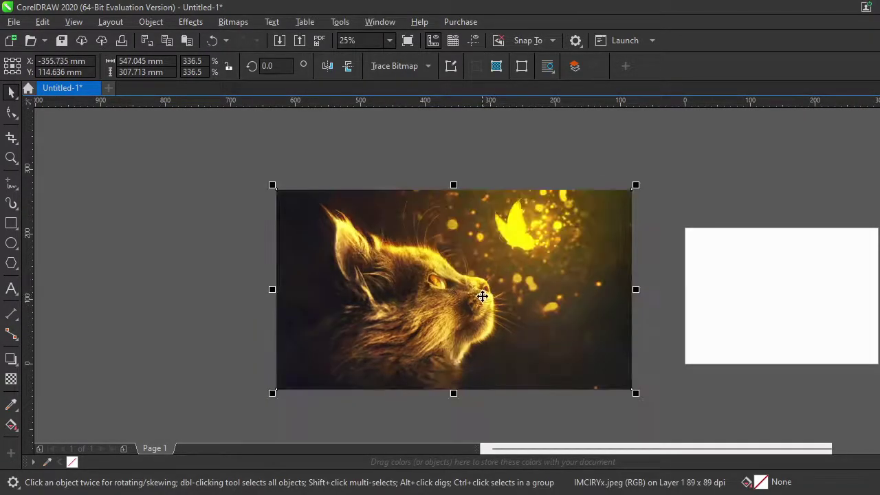
pyautogui.press('z')
pyautogui.moveTo(276, 188); pyautogui.dragTo(635, 396)
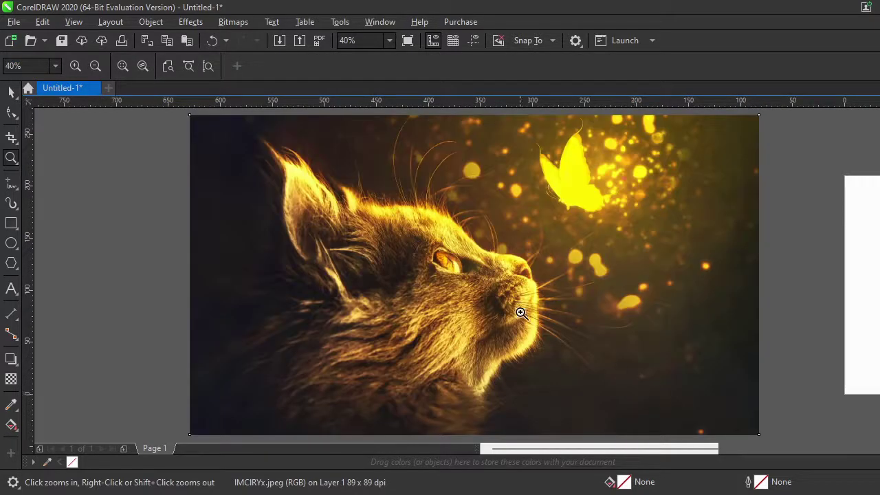
pyautogui.click(11, 91)
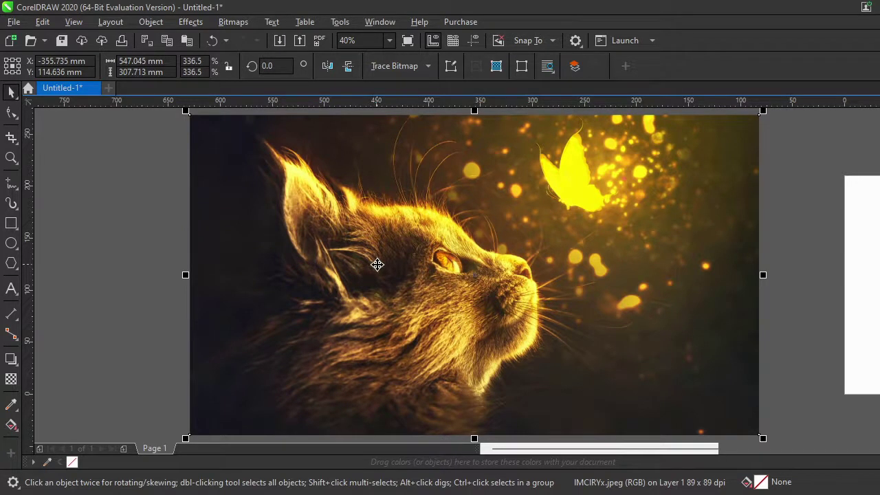
# - Inspect the grey cat image and nudge the butterfly image slightly down and left
pyautogui.scroll(-2, 372, 260)
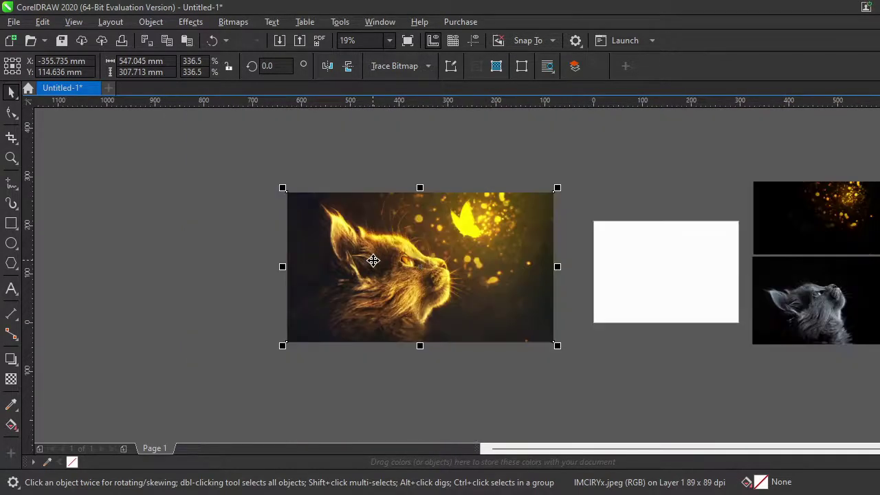
pyautogui.scroll(-2, 474, 289)
pyautogui.scroll(2, 583, 296)
pyautogui.scroll(1, 585, 295)
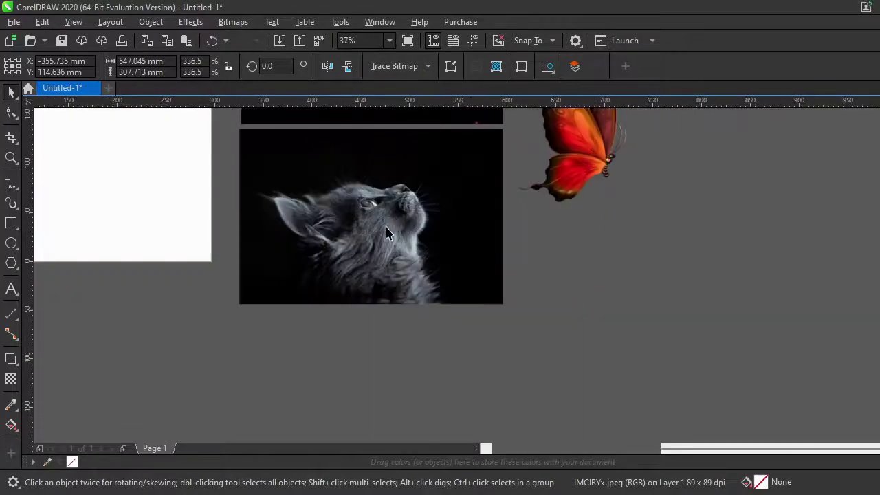
pyautogui.scroll(-1, 383, 264)
pyautogui.scroll(2, 314, 237)
pyautogui.click(407, 286)
pyautogui.scroll(2, 407, 285)
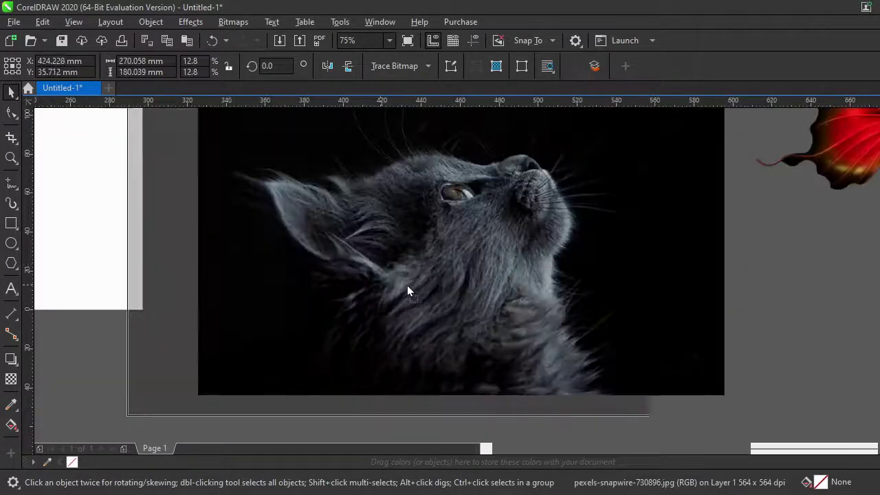
pyautogui.scroll(-3, 429, 282)
pyautogui.scroll(3, 416, 287)
pyautogui.scroll(-2, 413, 287)
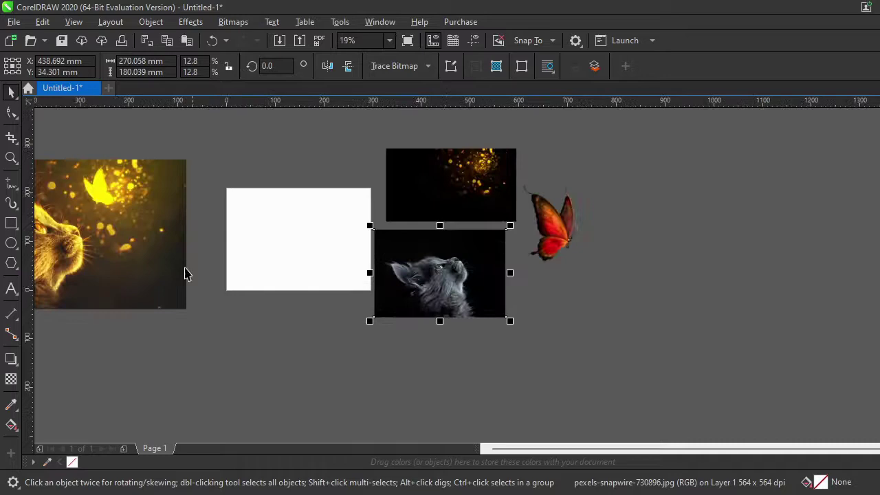
pyautogui.scroll(1, 114, 246)
pyautogui.scroll(-1, 150, 245)
pyautogui.scroll(2, 481, 266)
pyautogui.scroll(-1, 729, 206)
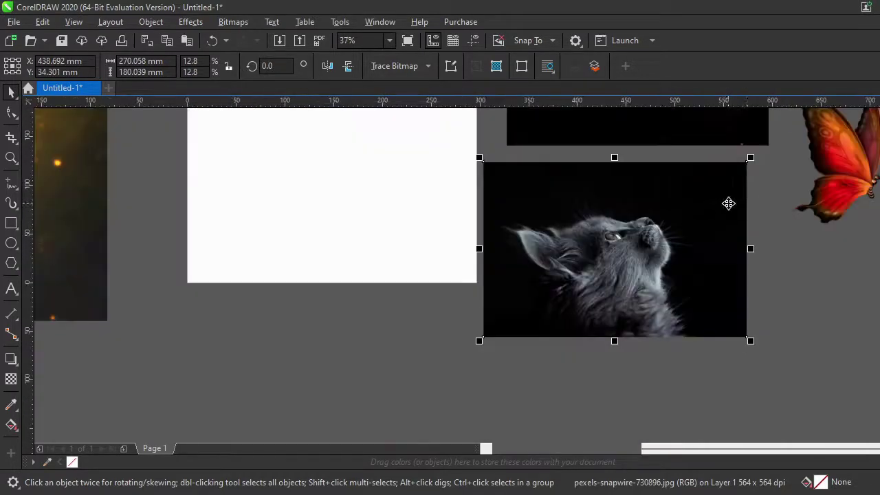
pyautogui.moveTo(818, 211); pyautogui.dragTo(756, 255)
# - Nudge the glow image slightly down and right
pyautogui.scroll(-1, 750, 206)
pyautogui.scroll(2, 730, 176)
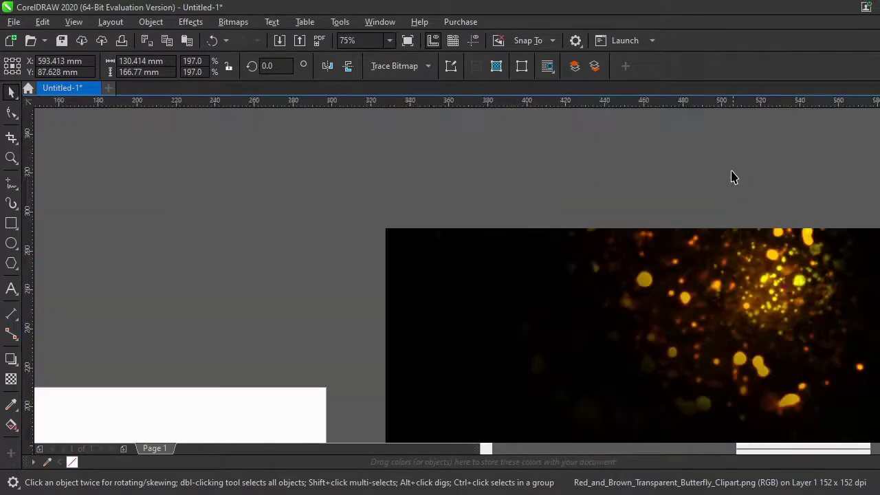
pyautogui.click(667, 223)
pyautogui.scroll(-2, 666, 224)
pyautogui.scroll(1, 619, 193)
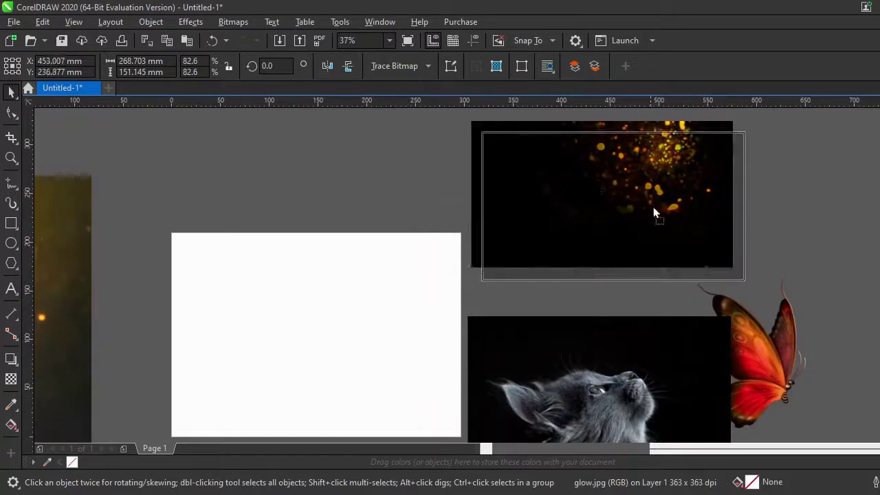
pyautogui.moveTo(614, 188); pyautogui.dragTo(641, 179)
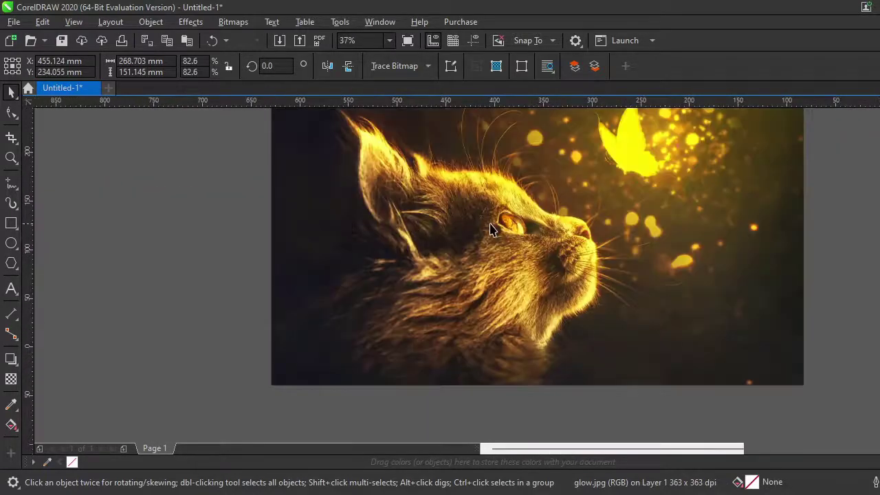
# - Move the golden cat image further left and clear of the other photos
pyautogui.scroll(-2, 490, 229)
pyautogui.scroll(1, 595, 195)
pyautogui.scroll(1, 596, 211)
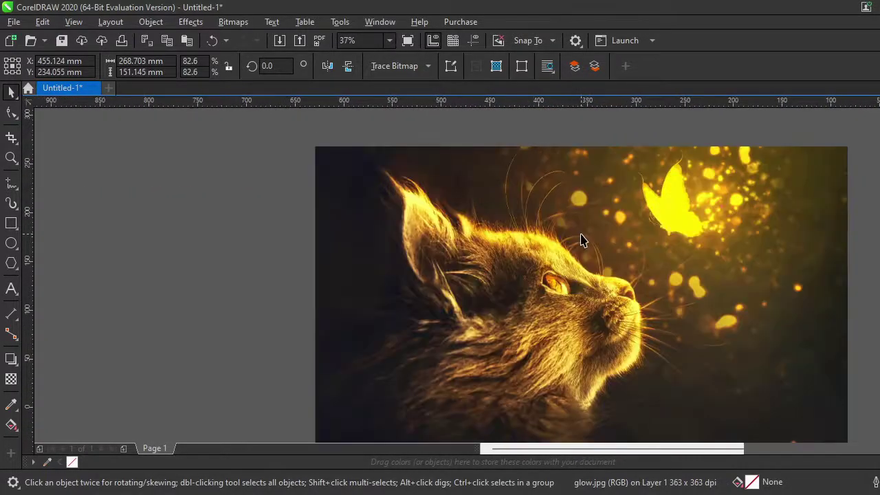
pyautogui.scroll(-2, 582, 240)
pyautogui.scroll(1, 655, 275)
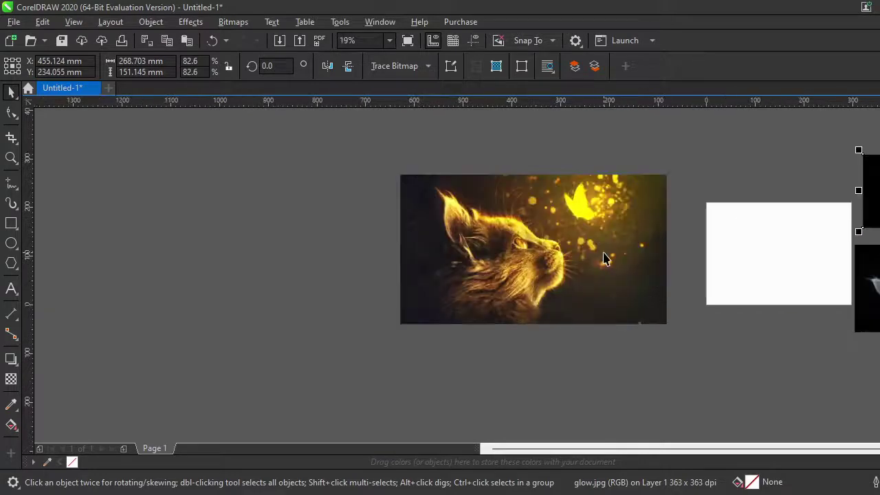
pyautogui.moveTo(605, 258); pyautogui.dragTo(453, 254)
# - Draw a rectangle about the size of the cat image and move it right
pyautogui.click(572, 255)
pyautogui.scroll(-1, 431, 261)
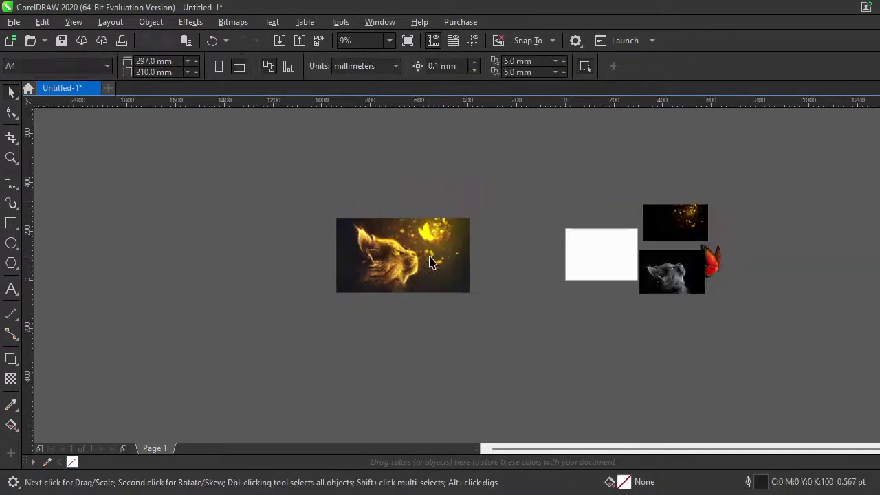
pyautogui.scroll(2, 607, 262)
pyautogui.scroll(-1, 533, 248)
pyautogui.scroll(-1, 433, 257)
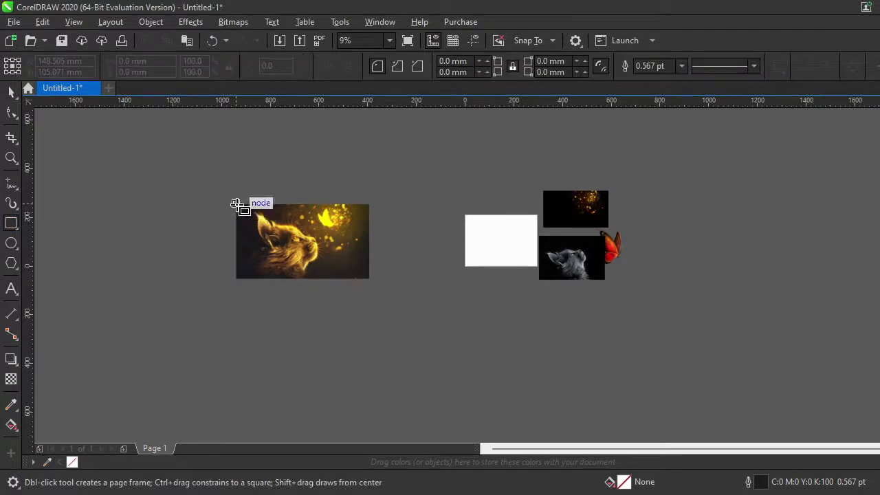
pyautogui.moveTo(236, 205); pyautogui.dragTo(369, 278)
pyautogui.click(10, 91)
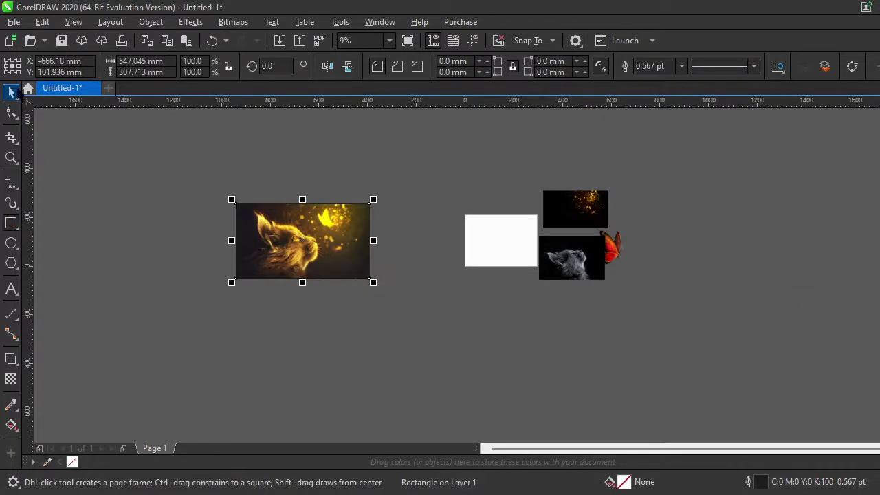
pyautogui.moveTo(255, 208); pyautogui.dragTo(453, 245)
# - Shrink the rectangle and place it on the white page, checking View snapping
pyautogui.scroll(3, 521, 232)
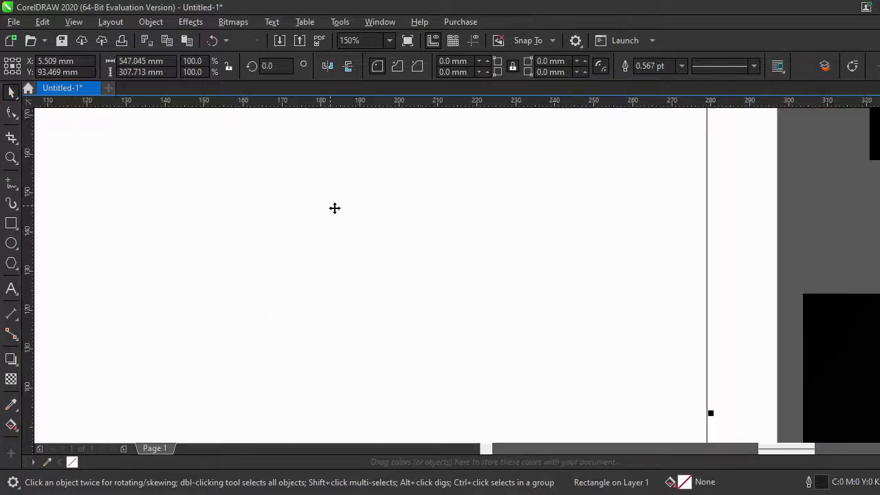
pyautogui.scroll(-1, 334, 206)
pyautogui.scroll(-1, 179, 155)
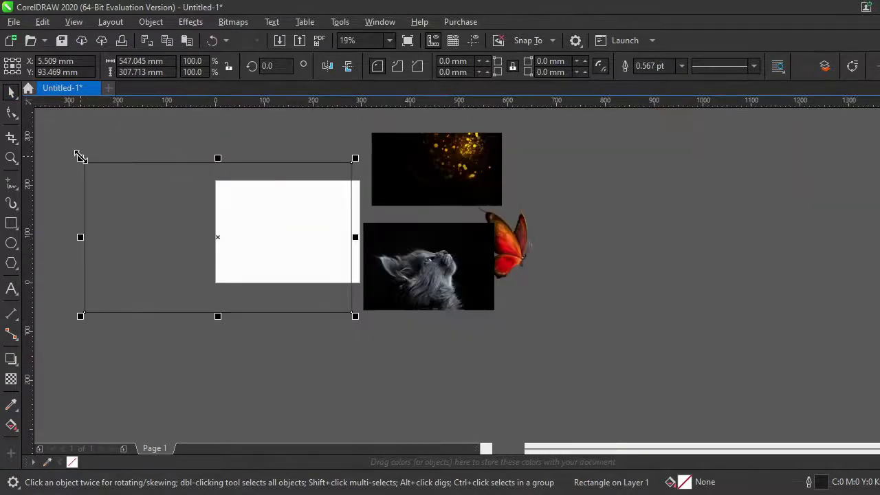
pyautogui.moveTo(80, 158); pyautogui.dragTo(234, 213)
pyautogui.moveTo(268, 250); pyautogui.dragTo(262, 255)
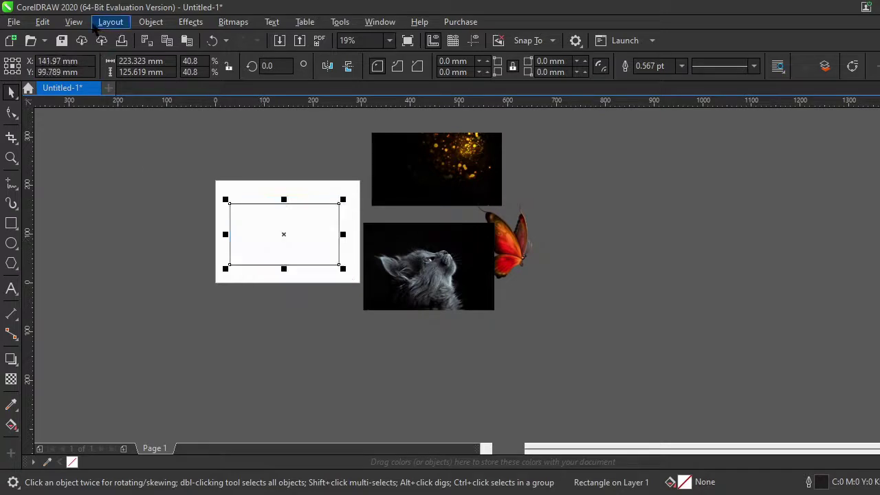
pyautogui.click(74, 22)
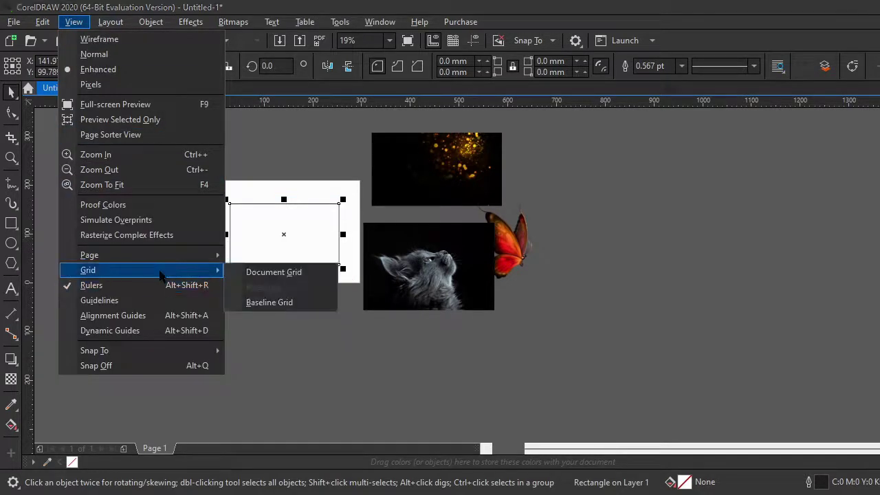
pyautogui.moveTo(141, 351)
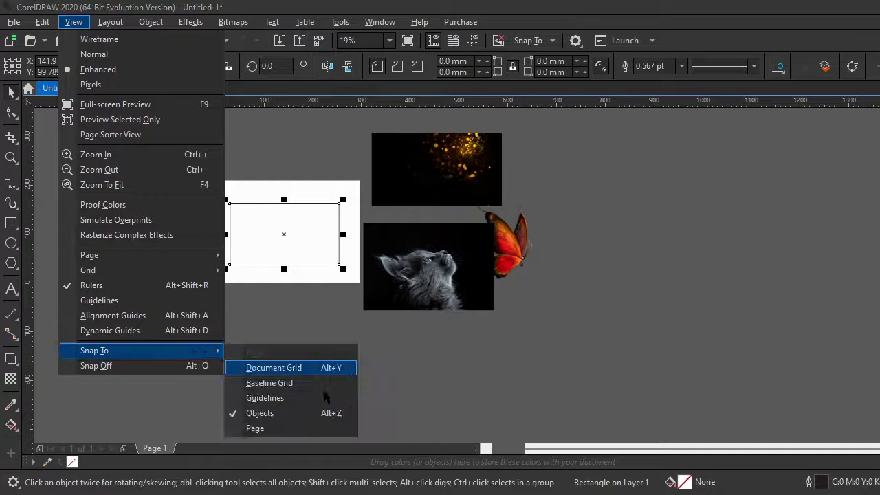
pyautogui.press('Escape')
pyautogui.press('Escape')
pyautogui.moveTo(252, 228); pyautogui.dragTo(261, 215)
# - Enlarge the rectangle to about 263 × 148 mm and centre it on the page
pyautogui.click(74, 22)
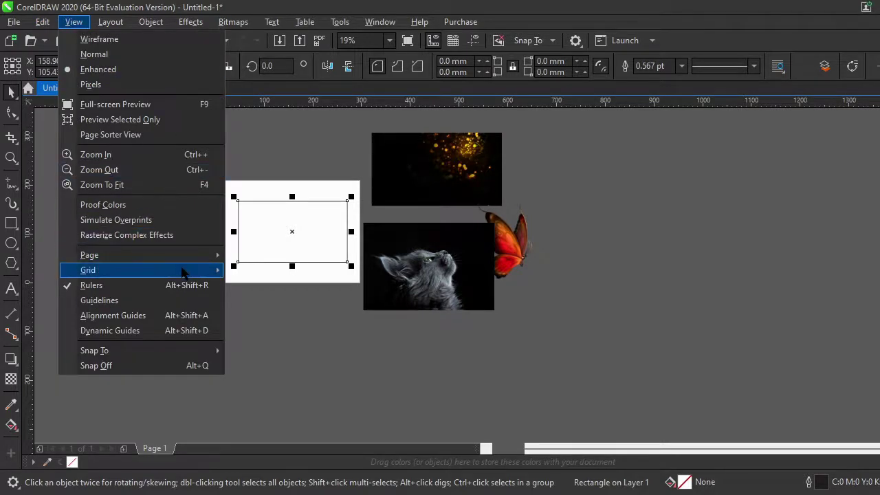
pyautogui.click(358, 327)
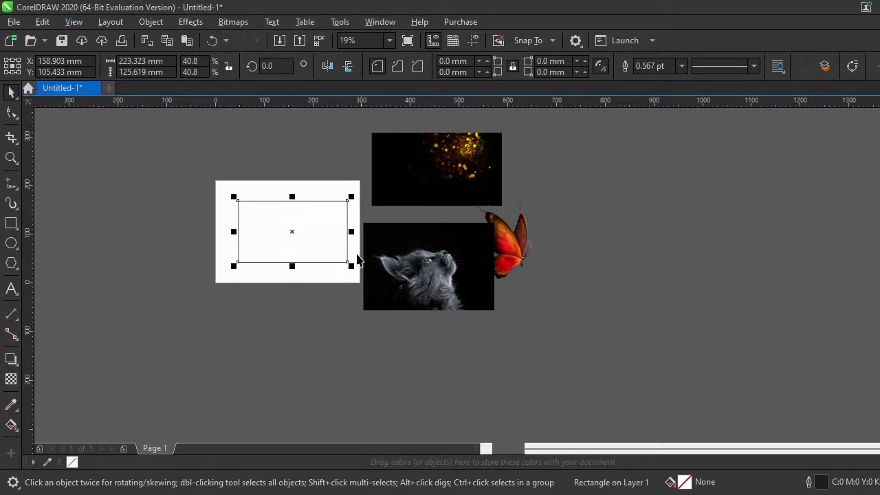
pyautogui.scroll(4, 227, 237)
pyautogui.scroll(-2, 268, 225)
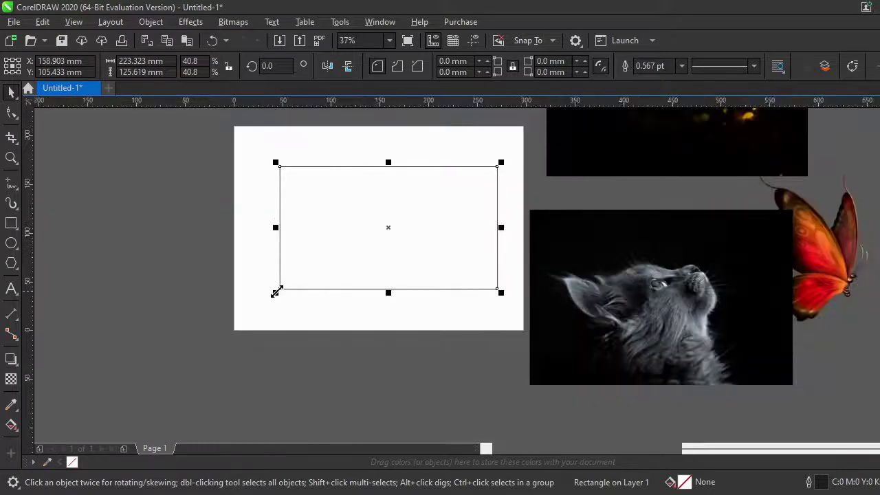
pyautogui.moveTo(276, 292); pyautogui.dragTo(256, 305)
pyautogui.moveTo(344, 283); pyautogui.dragTo(332, 259)
pyautogui.moveTo(490, 287); pyautogui.dragTo(513, 305)
pyautogui.scroll(-2, 459, 231)
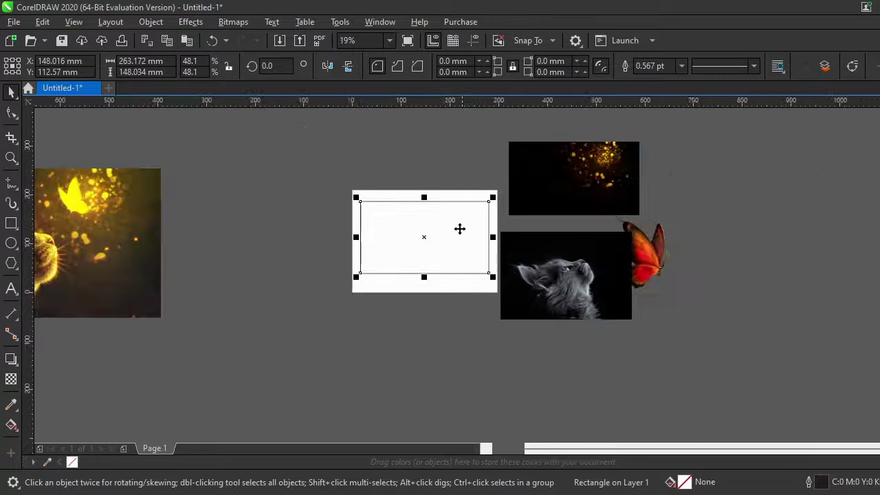
pyautogui.scroll(2, 459, 237)
pyautogui.moveTo(460, 248); pyautogui.dragTo(461, 243)
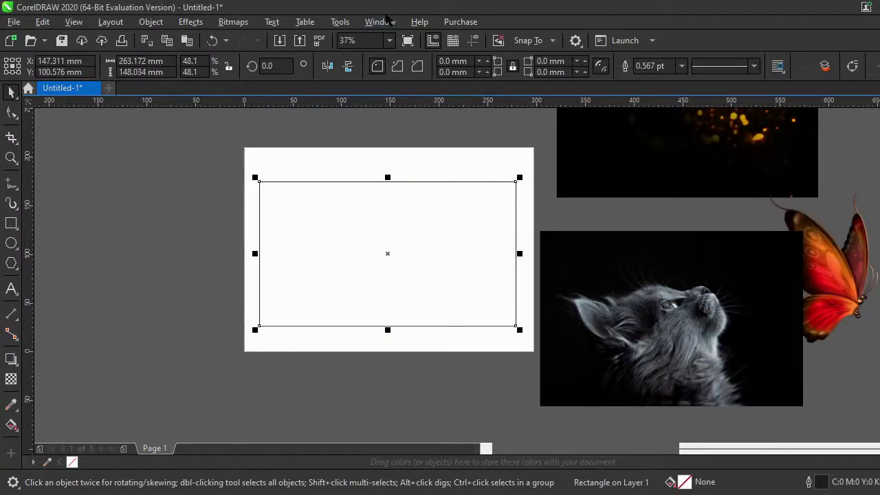
# - Turn on the RGB palette and dock it along the bottom of the window
pyautogui.click(381, 21)
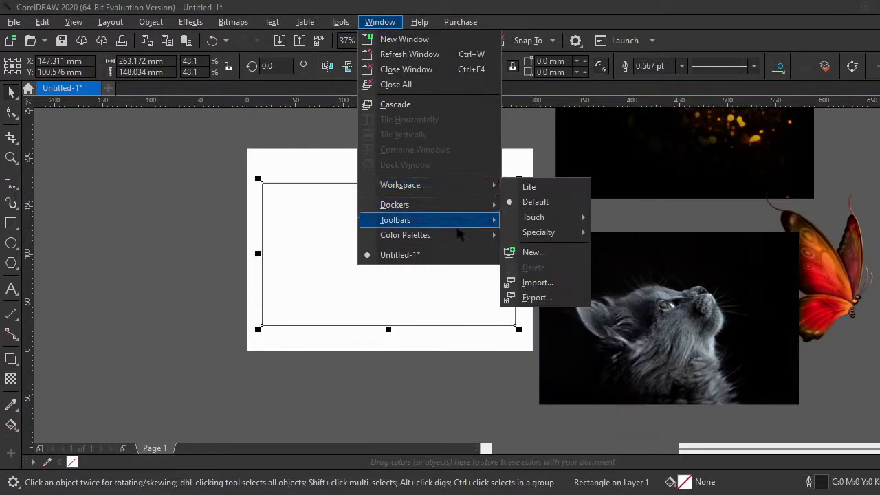
pyautogui.moveTo(412, 235)
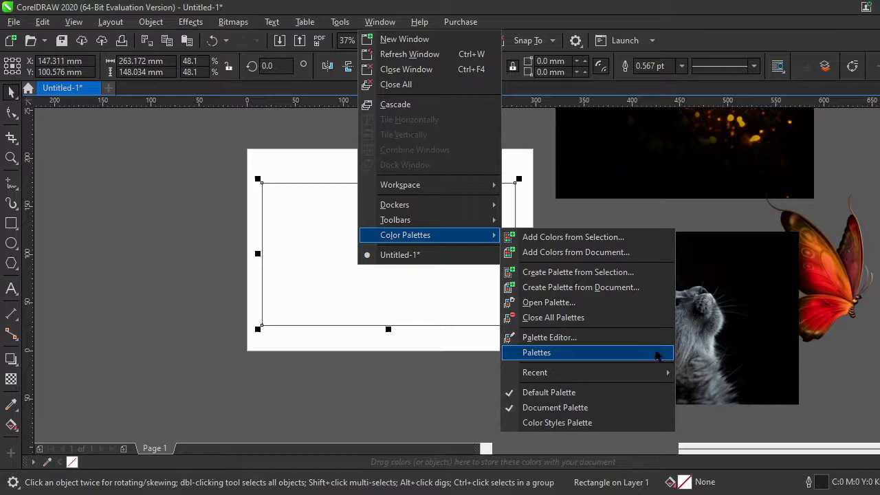
pyautogui.press('Return')
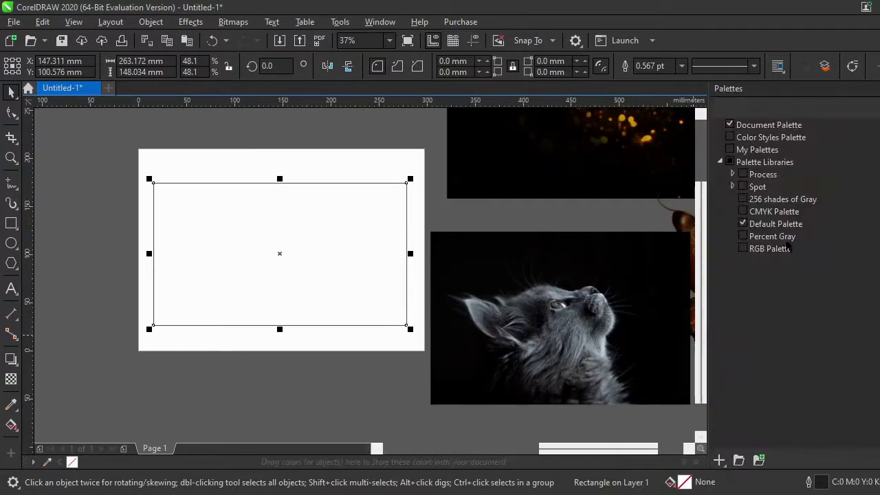
pyautogui.click(743, 249)
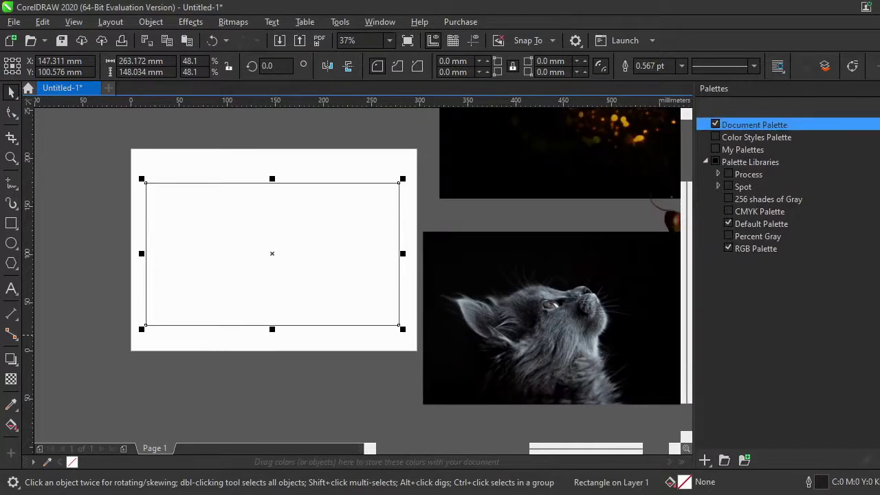
pyautogui.moveTo(592, 317); pyautogui.dragTo(458, 464)
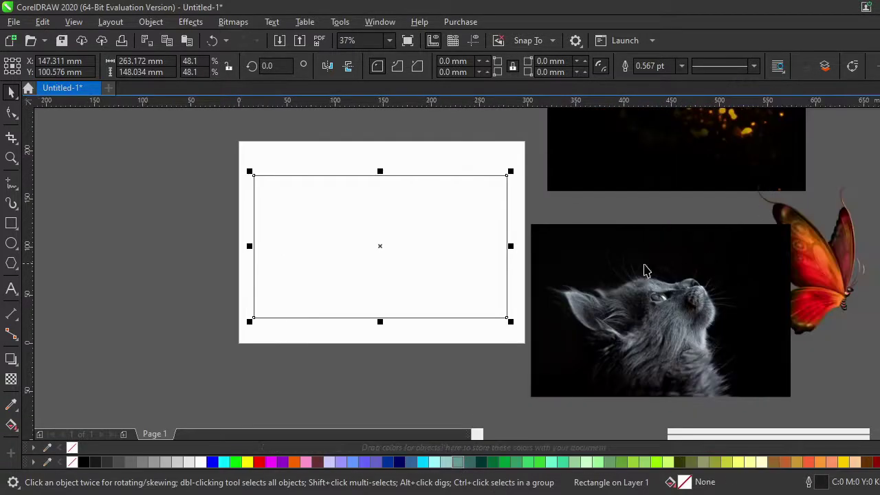
pyautogui.click(447, 389)
# - Fill the page rectangle with black
pyautogui.click(447, 242)
pyautogui.click(83, 462)
pyautogui.click(167, 314)
pyautogui.scroll(2, 439, 252)
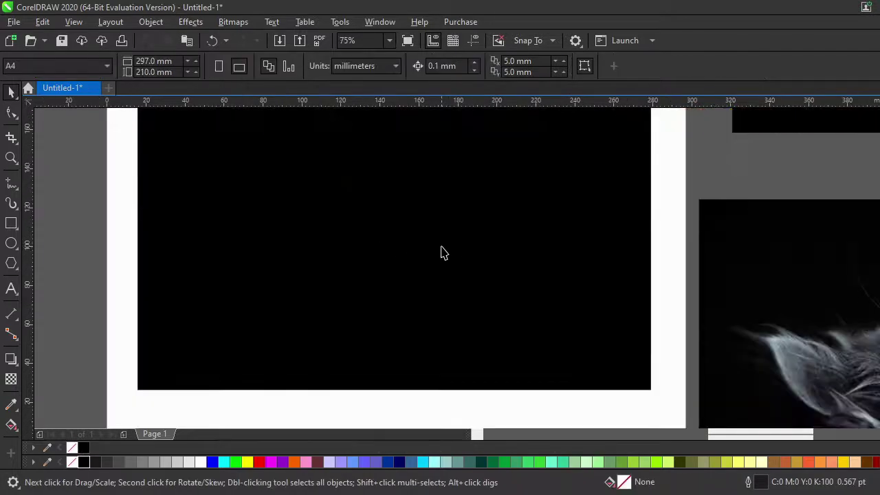
pyautogui.scroll(-2, 543, 249)
pyautogui.scroll(-2, 618, 228)
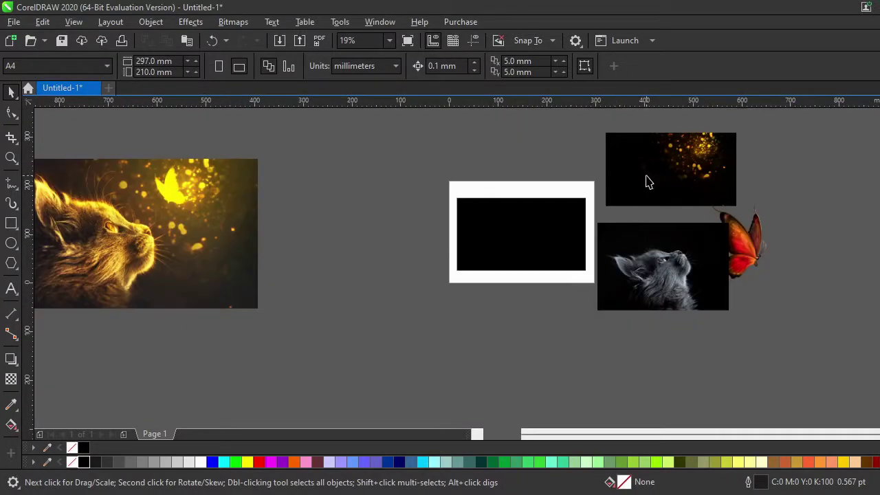
pyautogui.scroll(2, 638, 195)
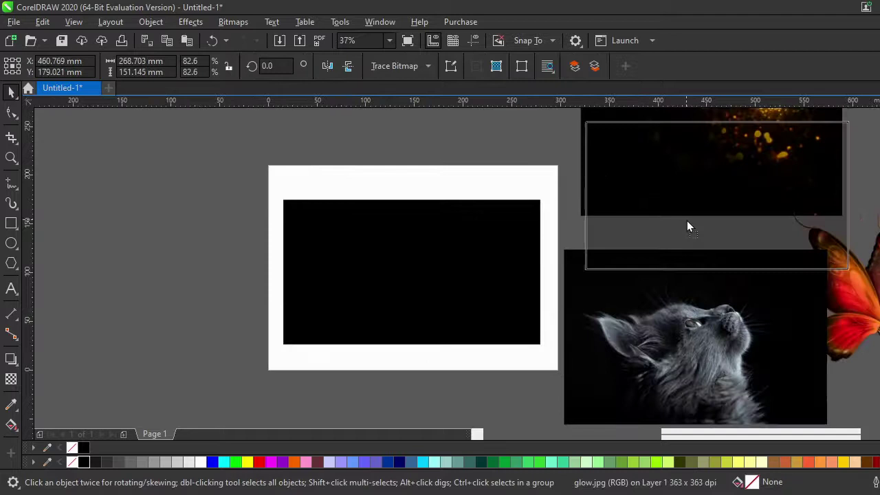
# - PowerClip the bokeh glow image inside the black rectangle
pyautogui.moveTo(655, 185); pyautogui.dragTo(687, 221)
pyautogui.rightClick(688, 190)
pyautogui.click(741, 285)
pyautogui.click(491, 289)
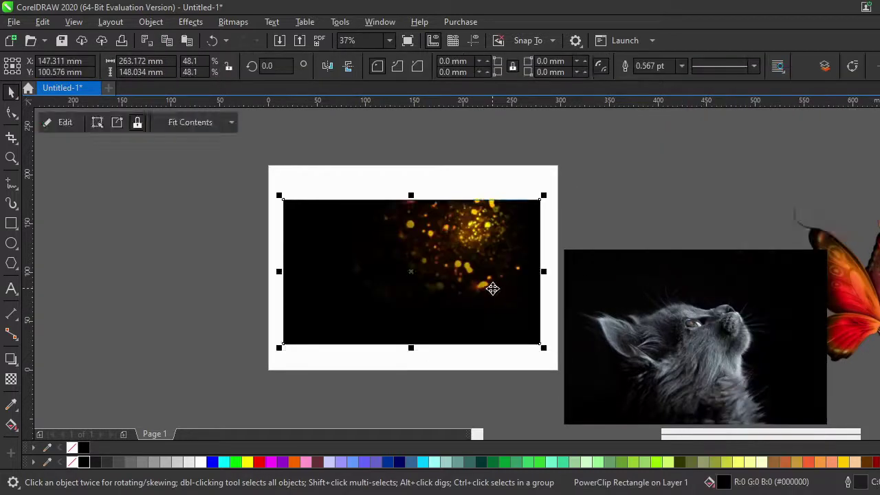
# - Edit the PowerClip contents, enlarging the glow image to cover the frame
pyautogui.doubleClick(497, 243)
pyautogui.scroll(2, 558, 168)
pyautogui.moveTo(592, 151); pyautogui.dragTo(605, 145)
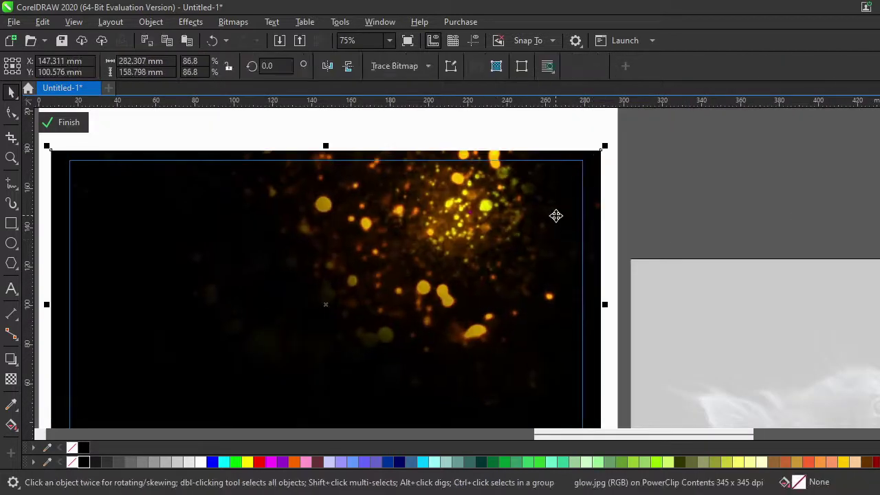
pyautogui.scroll(-4, 562, 221)
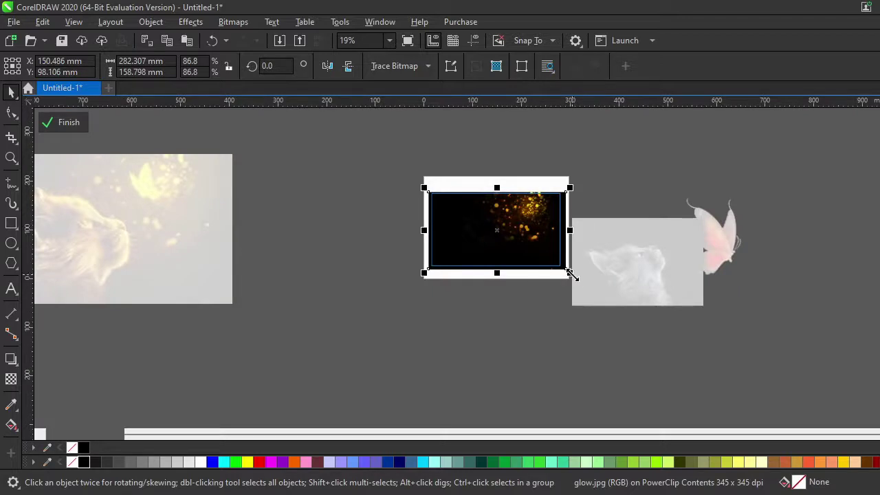
pyautogui.moveTo(571, 274); pyautogui.dragTo(564, 216)
pyautogui.scroll(2, 564, 216)
pyautogui.scroll(-4, 575, 232)
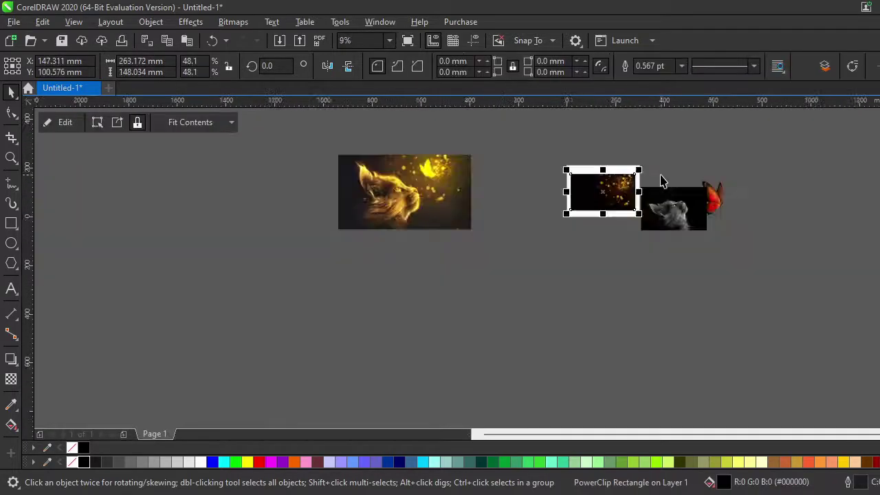
pyautogui.scroll(2, 656, 172)
pyautogui.scroll(2, 556, 243)
pyautogui.doubleClick(534, 265)
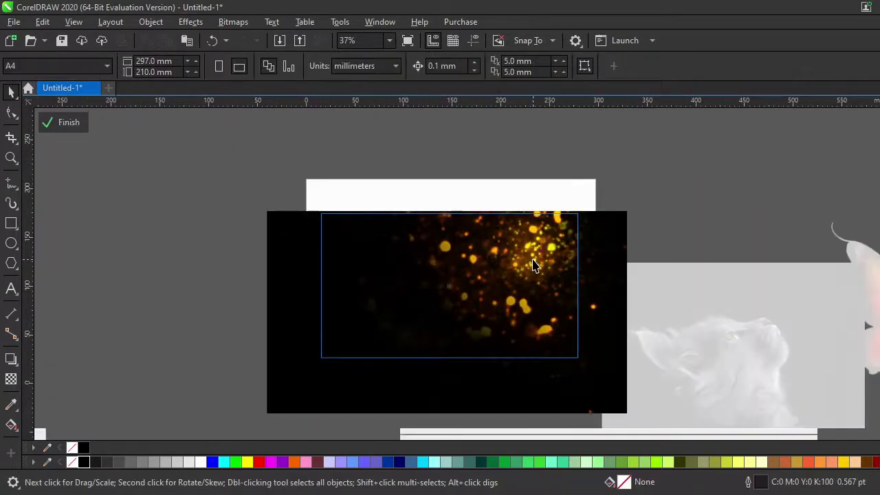
# - Convert the clipped glow image to a 300 dpi RGB Color (24-bit) bitmap
pyautogui.click(534, 261)
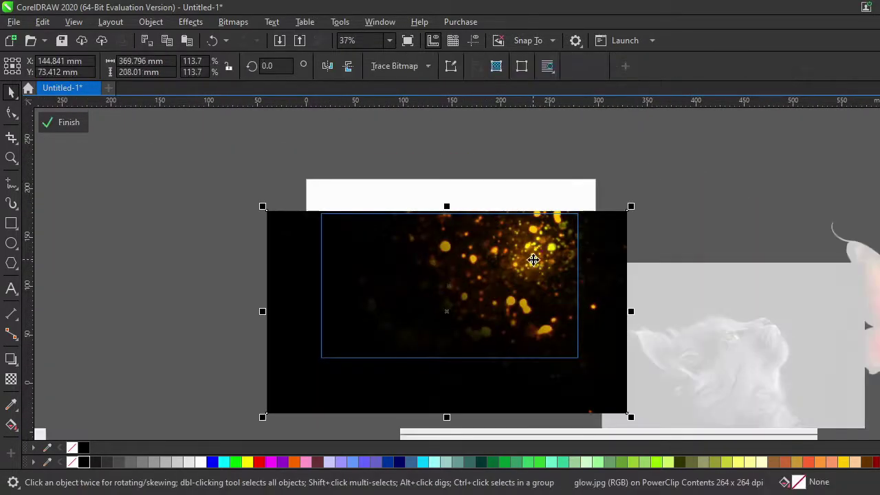
pyautogui.click(233, 21)
pyautogui.click(256, 37)
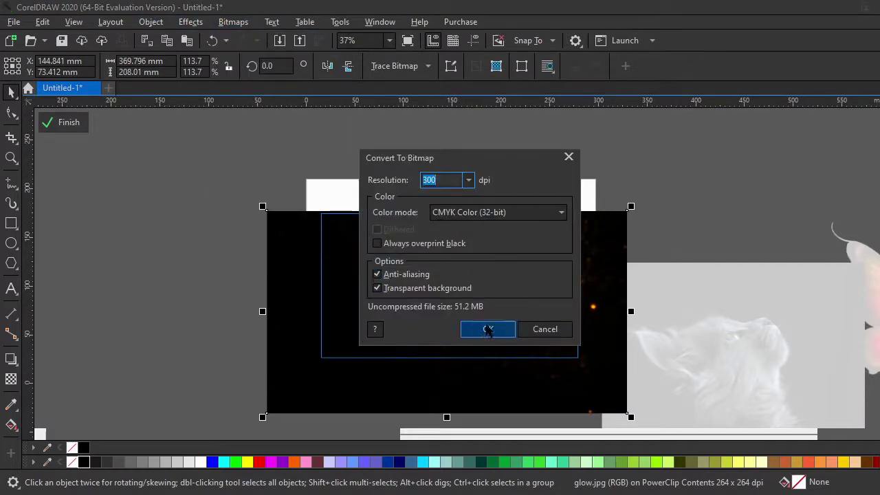
pyautogui.click(495, 213)
pyautogui.click(501, 267)
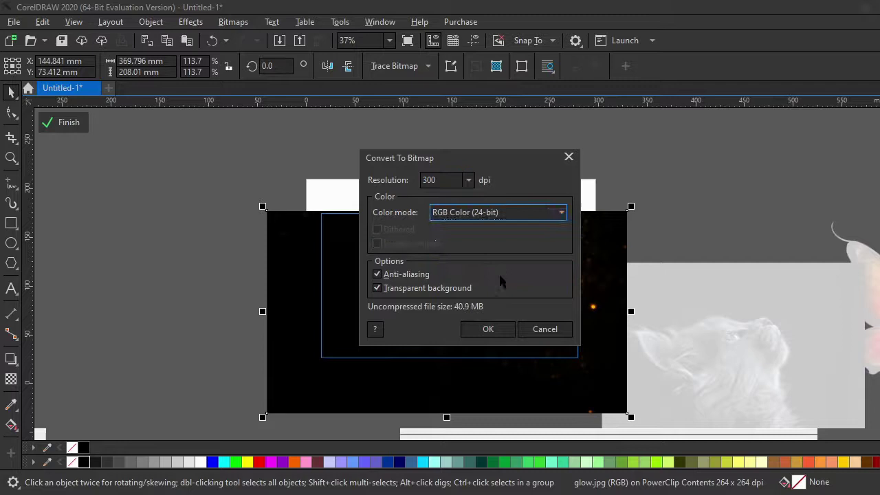
pyautogui.click(488, 328)
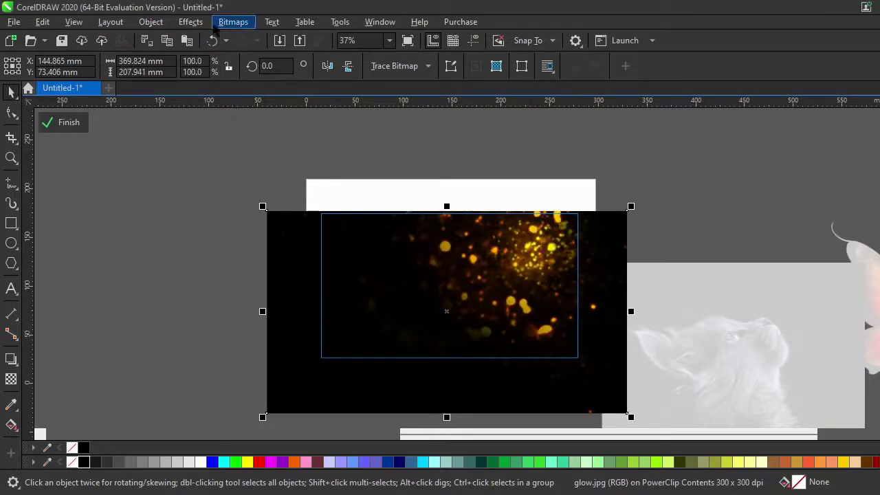
# - Warm the bokeh in Image Adjustment Lab: temperature 3,336, tint 71, saturation 44, brightness 55
pyautogui.click(190, 22)
pyautogui.moveTo(205, 75)
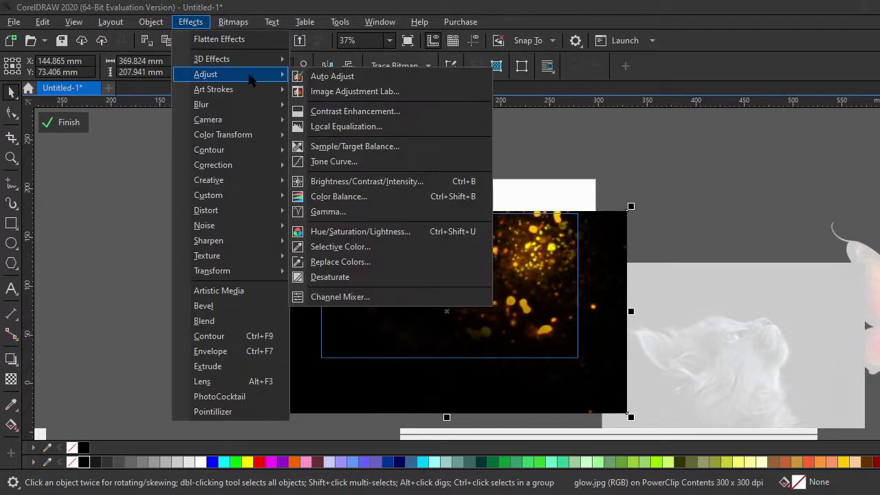
pyautogui.click(354, 92)
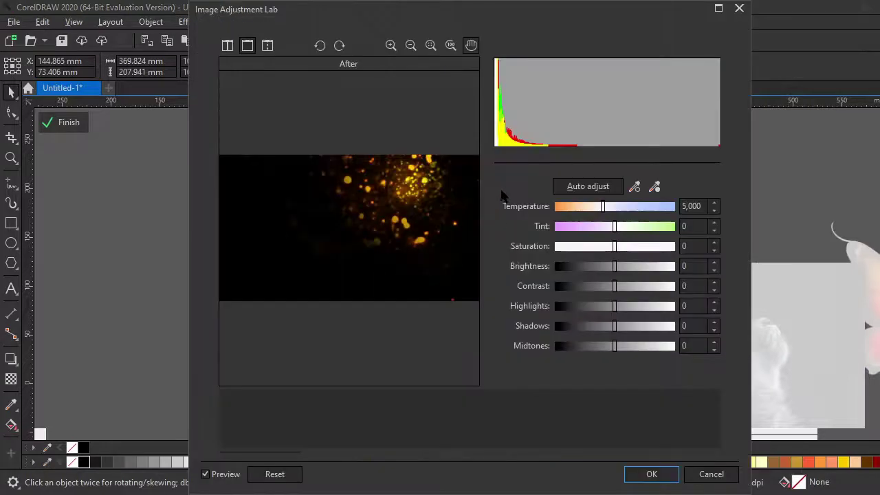
pyautogui.click(581, 207)
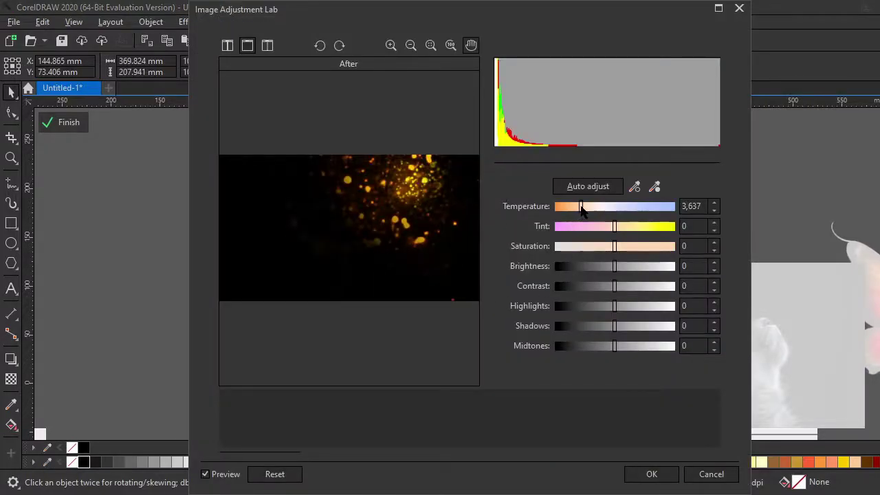
pyautogui.click(576, 206)
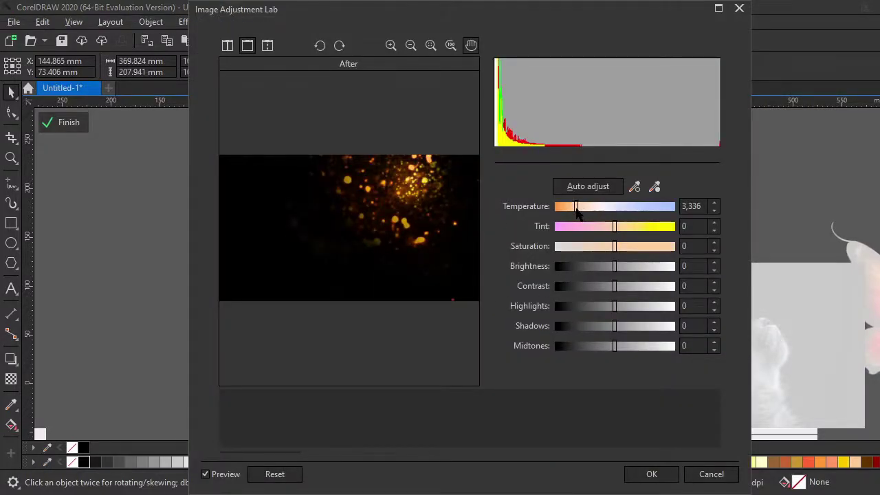
pyautogui.click(635, 227)
pyautogui.moveTo(641, 231); pyautogui.dragTo(657, 233)
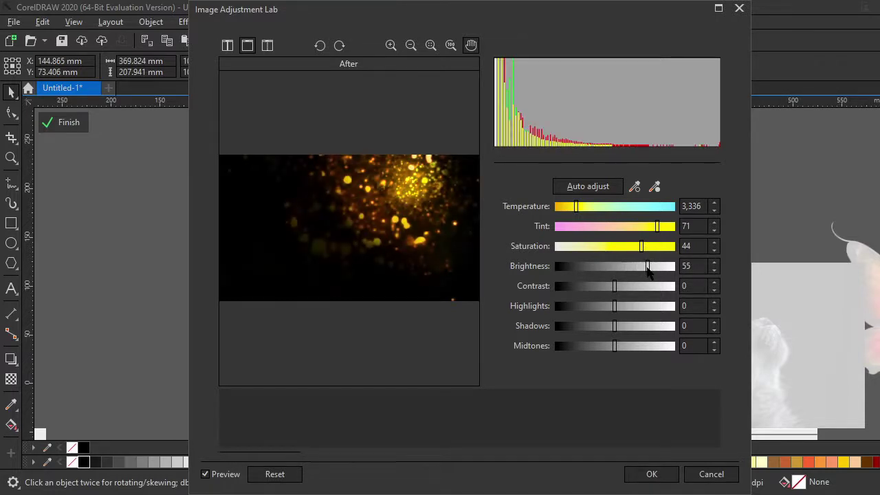
# - Apply the colour adjustments and finish editing the PowerClip contents
pyautogui.click(652, 475)
pyautogui.scroll(-3, 515, 274)
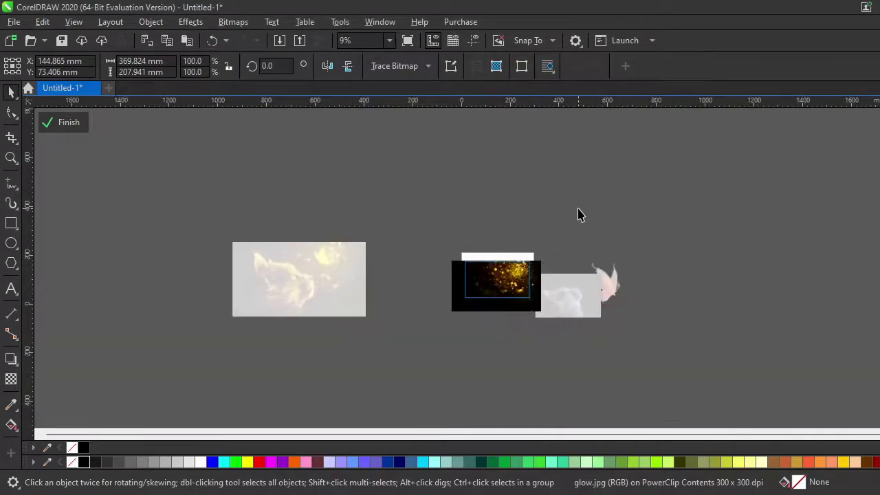
pyautogui.click(538, 227)
pyautogui.click(490, 291)
pyautogui.scroll(5, 491, 292)
pyautogui.scroll(-2, 577, 229)
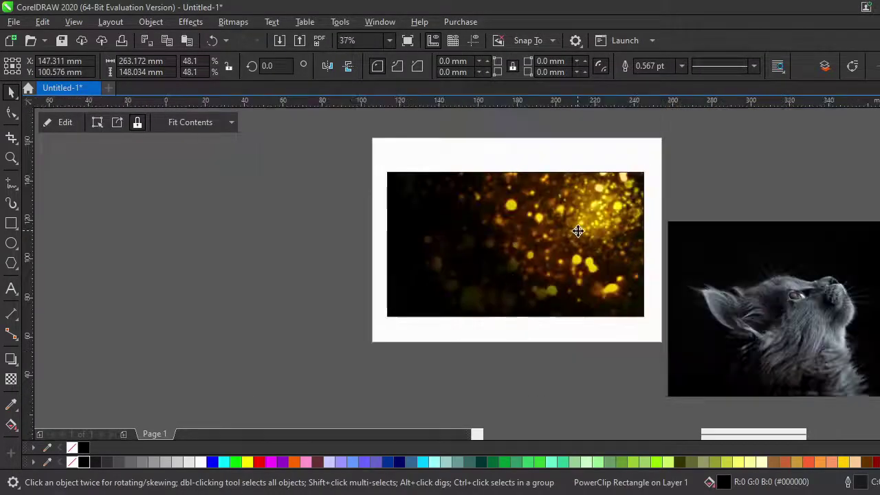
pyautogui.scroll(2, 577, 229)
pyautogui.scroll(-4, 578, 229)
# - Shrink the clipped glow to about 75 percent and nudge it up to fill the frame
pyautogui.keyDown('ctrl'); pyautogui.click(563, 245); pyautogui.keyUp('ctrl')
pyautogui.scroll(2, 563, 244)
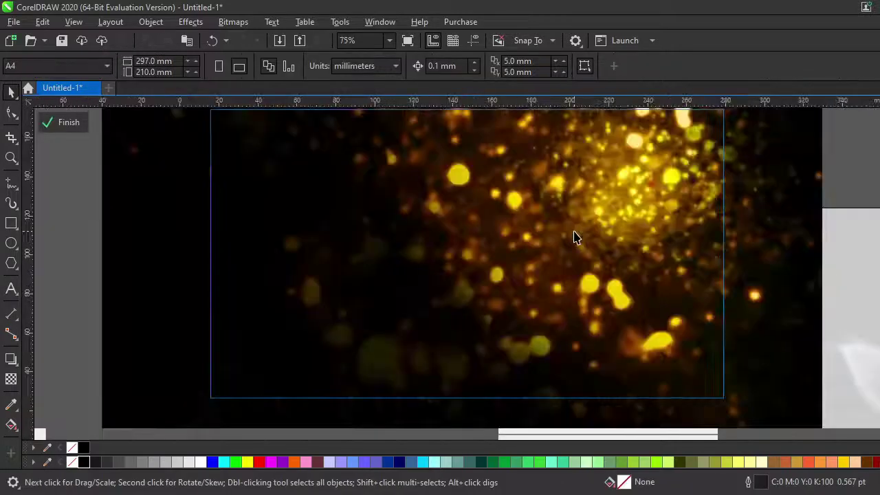
pyautogui.scroll(-1, 576, 238)
pyautogui.click(576, 230)
pyautogui.moveTo(706, 162); pyautogui.dragTo(681, 188)
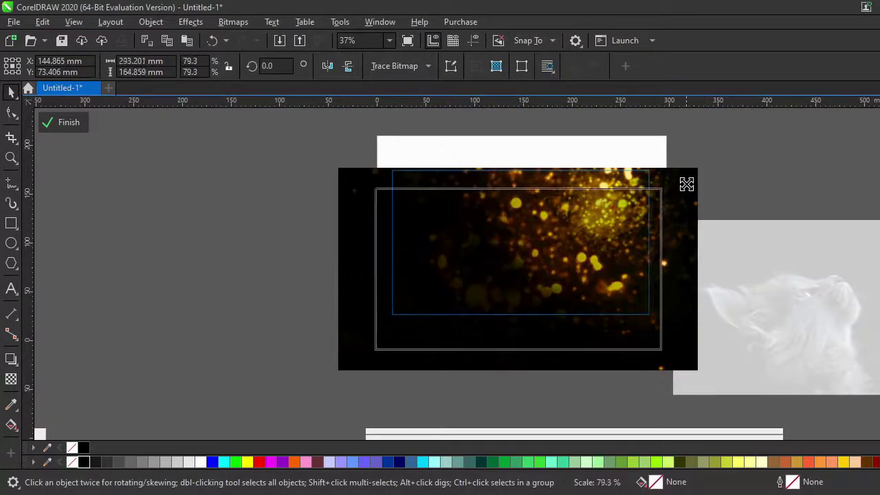
pyautogui.moveTo(615, 255); pyautogui.dragTo(615, 244)
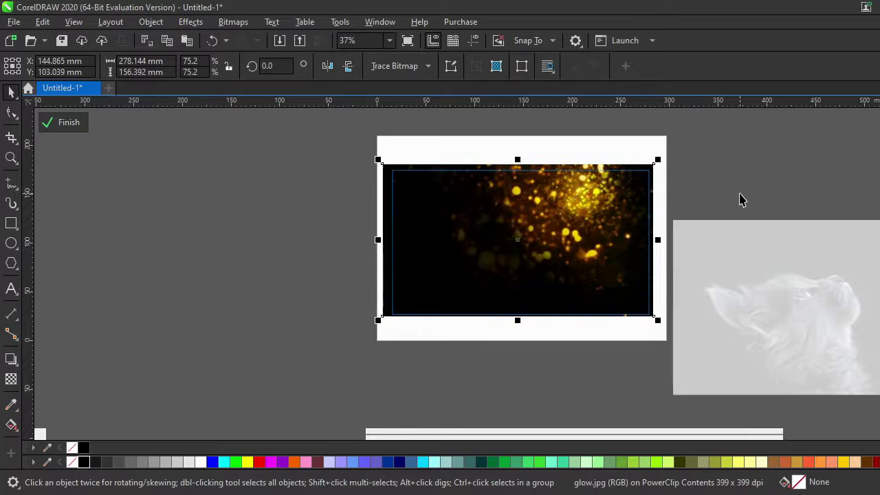
pyautogui.keyDown('ctrl'); pyautogui.click(609, 250); pyautogui.keyUp('ctrl')
pyautogui.scroll(-1, 609, 250)
pyautogui.click(683, 177)
pyautogui.scroll(1, 683, 177)
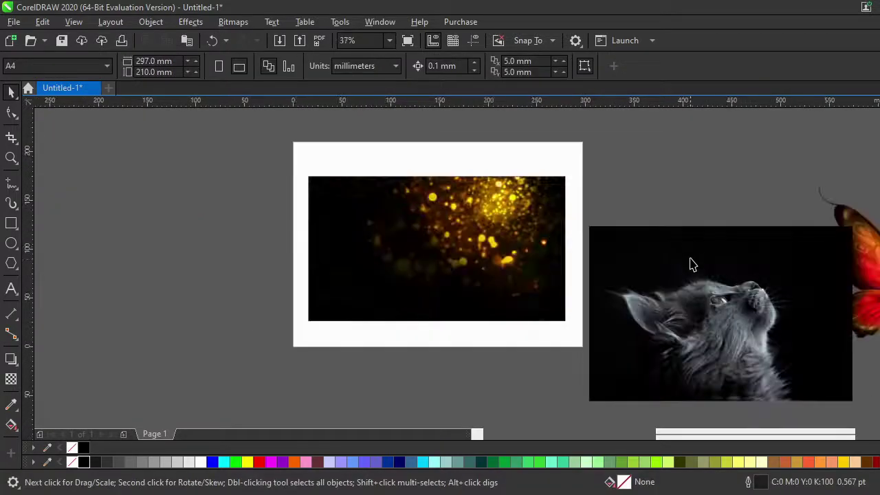
# - Move the grey cat photo onto the page just below the framed glow
pyautogui.moveTo(695, 310); pyautogui.dragTo(405, 284)
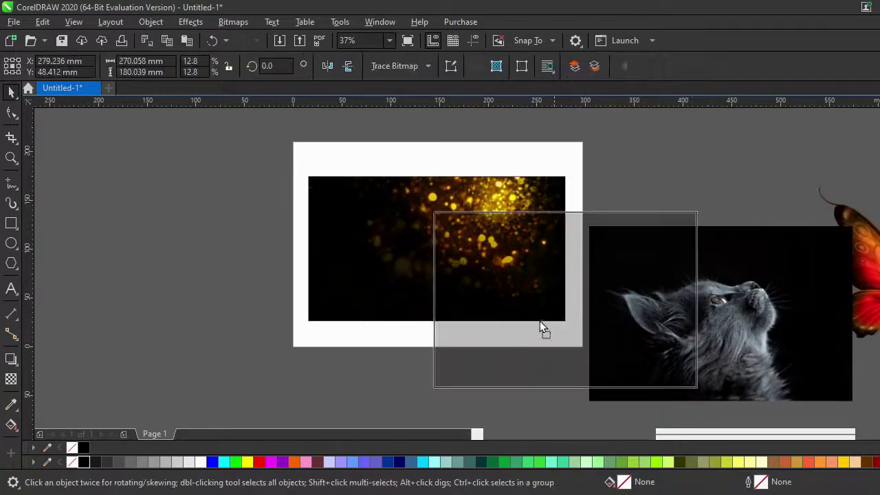
pyautogui.scroll(-1, 386, 319)
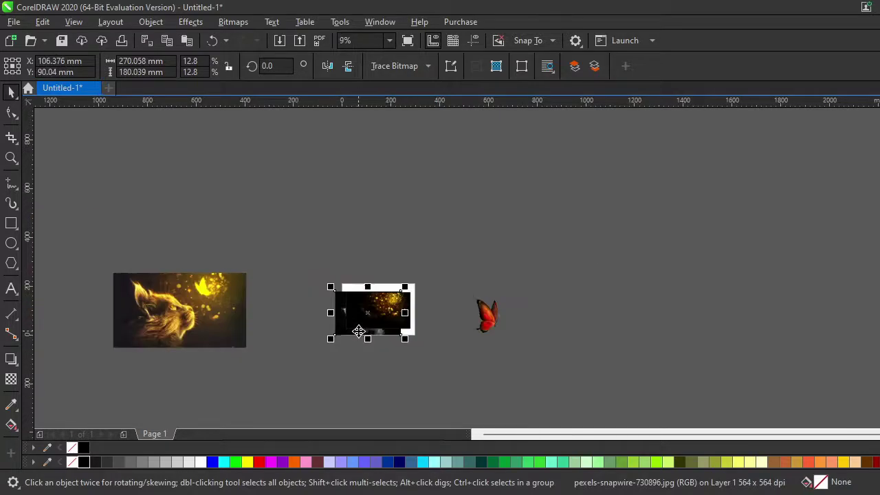
pyautogui.moveTo(359, 334); pyautogui.dragTo(294, 352)
pyautogui.scroll(1, 294, 352)
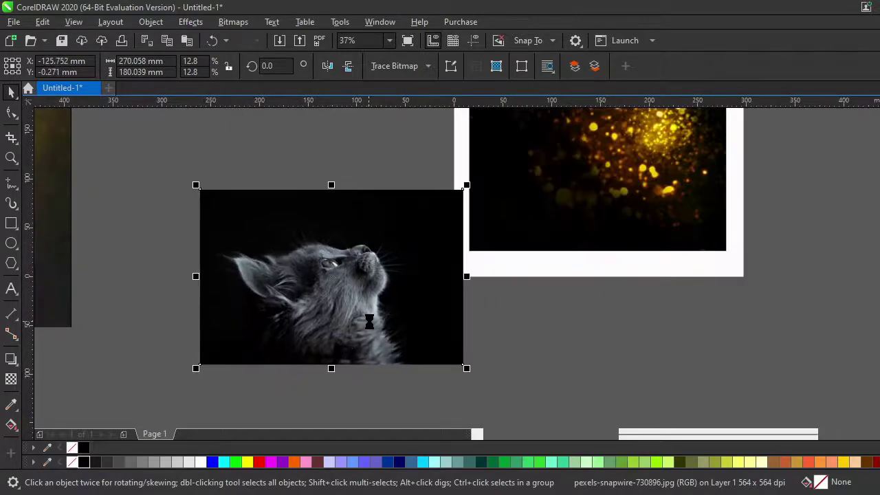
pyautogui.scroll(-2, 369, 320)
pyautogui.moveTo(369, 302)
pyautogui.mouseDown()
pyautogui.moveTo(371, 273)
pyautogui.moveTo(446, 354)
pyautogui.mouseUp()
pyautogui.scroll(3, 372, 273)
pyautogui.scroll(-2, 372, 274)
pyautogui.scroll(1, 446, 354)
pyautogui.scroll(-1, 428, 341)
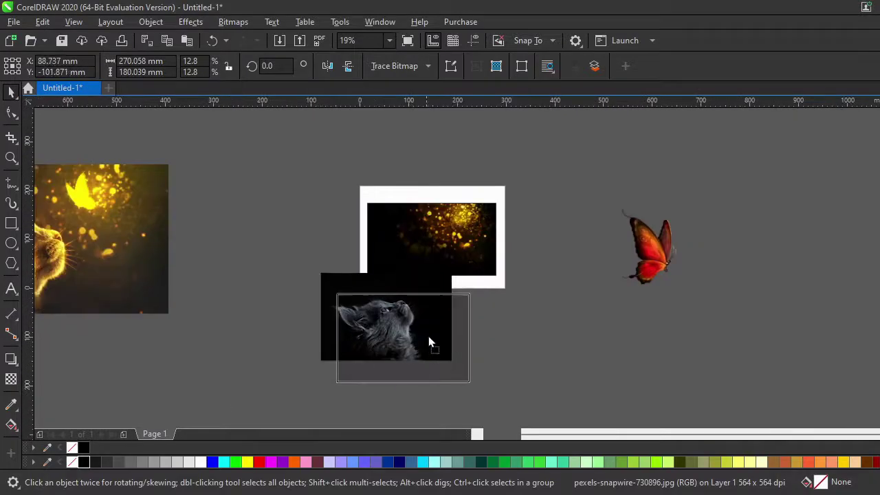
pyautogui.scroll(1, 428, 342)
# - Drop a copy of the cat photo to the right and select the left one
pyautogui.moveTo(396, 330); pyautogui.dragTo(734, 330)
pyautogui.scroll(-1, 650, 291)
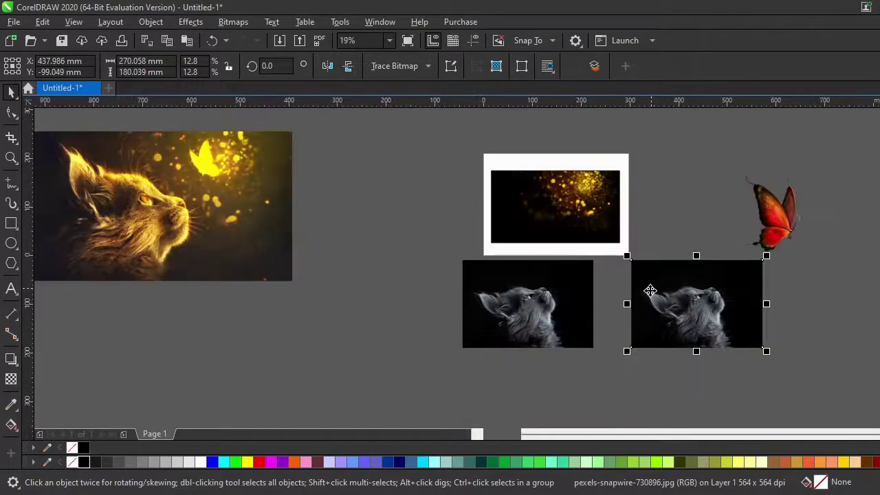
pyautogui.scroll(2, 498, 292)
pyautogui.click(507, 281)
pyautogui.scroll(-1, 492, 290)
pyautogui.scroll(1, 508, 299)
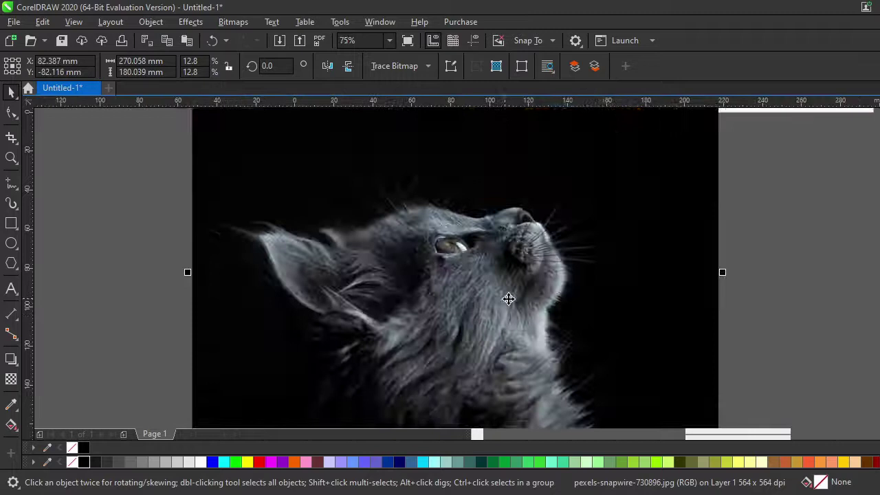
pyautogui.scroll(-1, 528, 301)
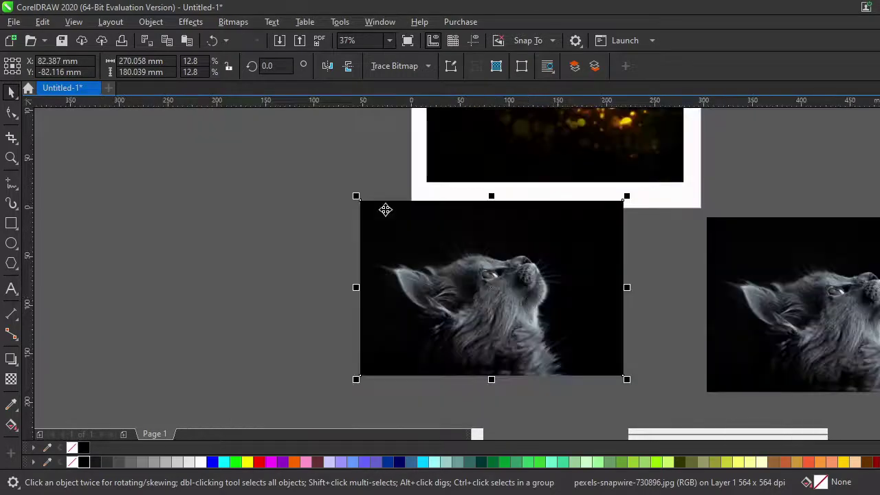
# - Rasterize the left cat photo and change it to 8-bit grayscale
pyautogui.click(232, 22)
pyautogui.click(268, 39)
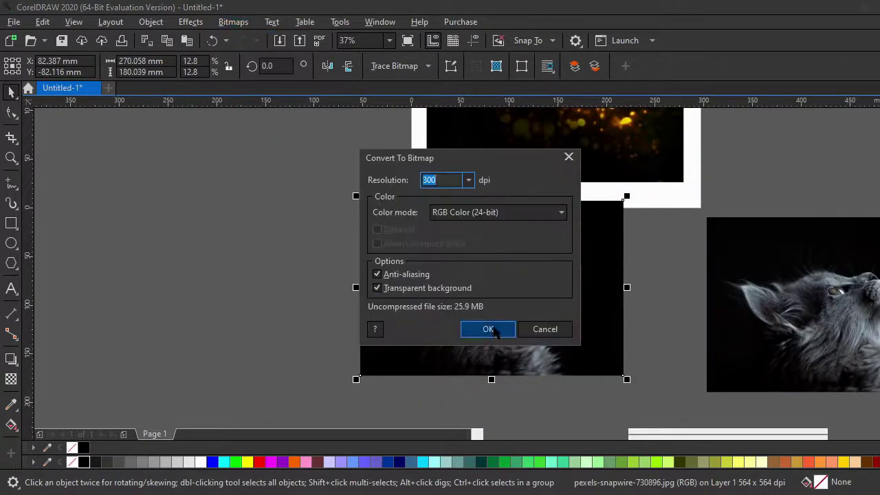
pyautogui.click(489, 329)
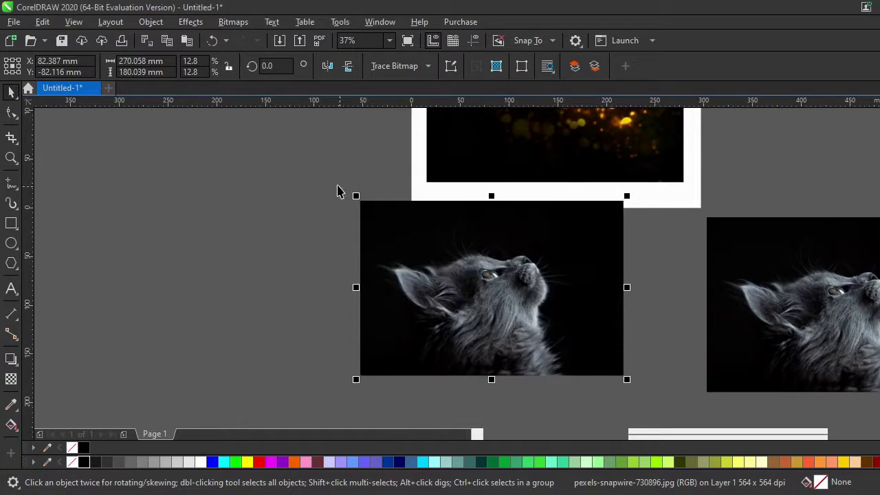
pyautogui.click(237, 22)
pyautogui.moveTo(261, 139)
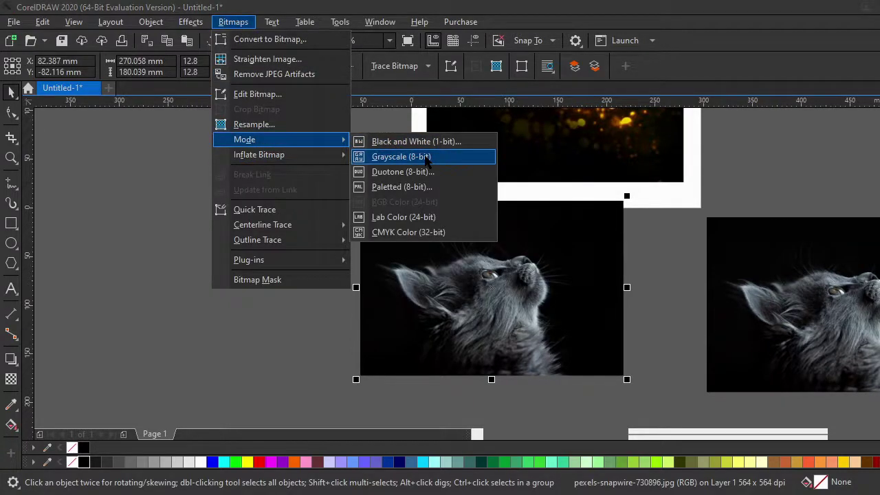
pyautogui.click(426, 157)
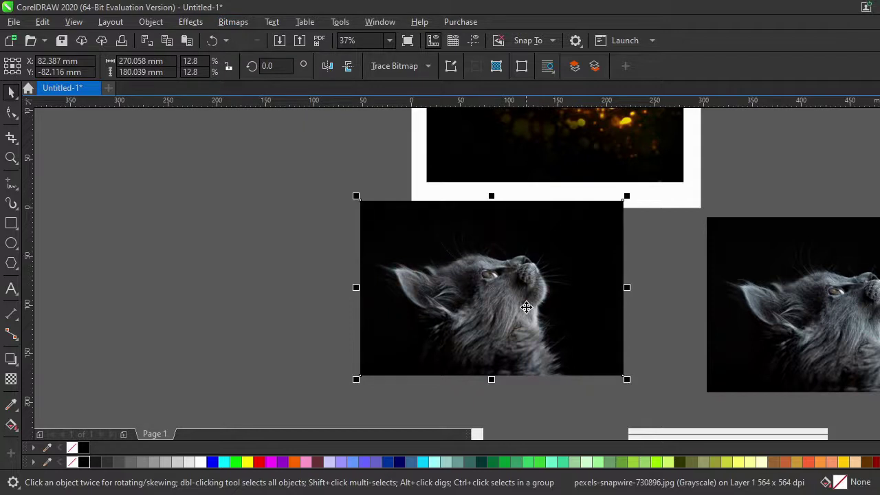
# - Re-rasterize the grayscale cat as a 300 dpi RGB bitmap
pyautogui.click(233, 22)
pyautogui.click(272, 38)
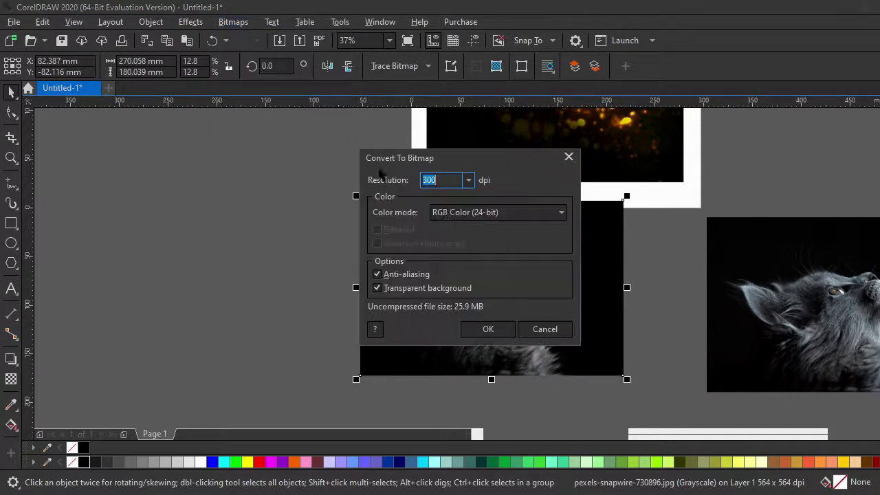
pyautogui.click(499, 329)
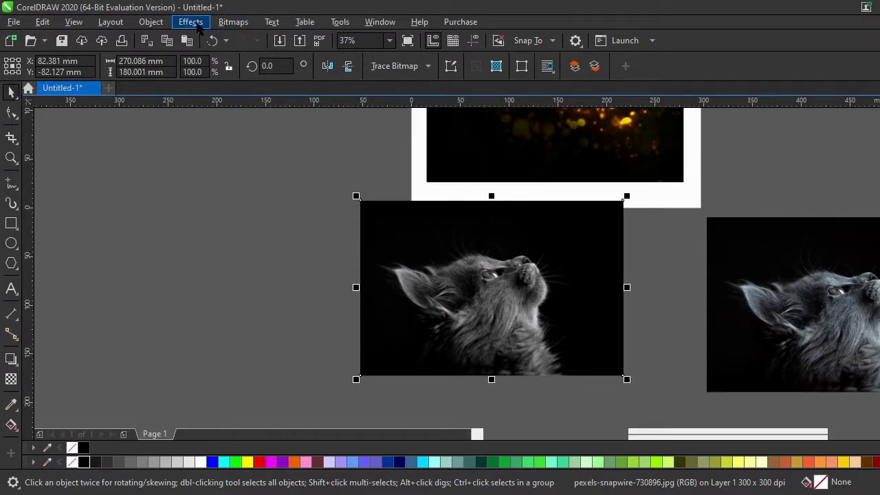
# - Move the cat left and set its transparency merge mode to Screen
pyautogui.moveTo(435, 263); pyautogui.dragTo(320, 264)
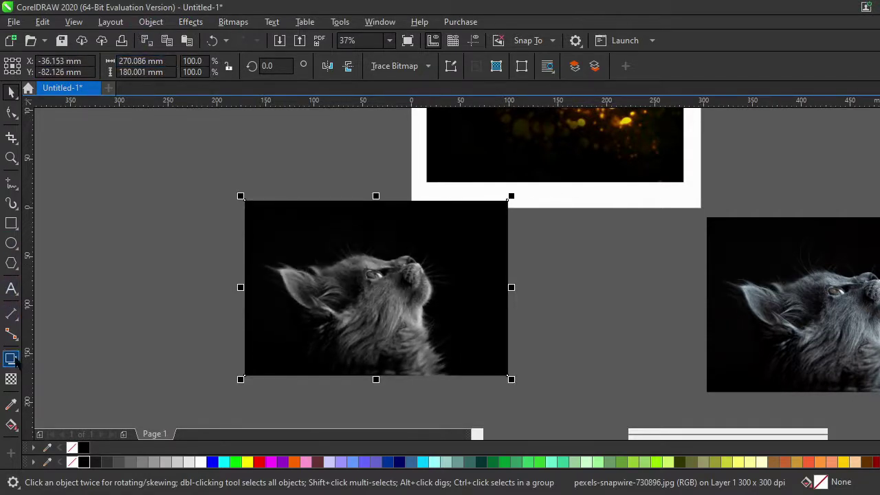
pyautogui.click(11, 379)
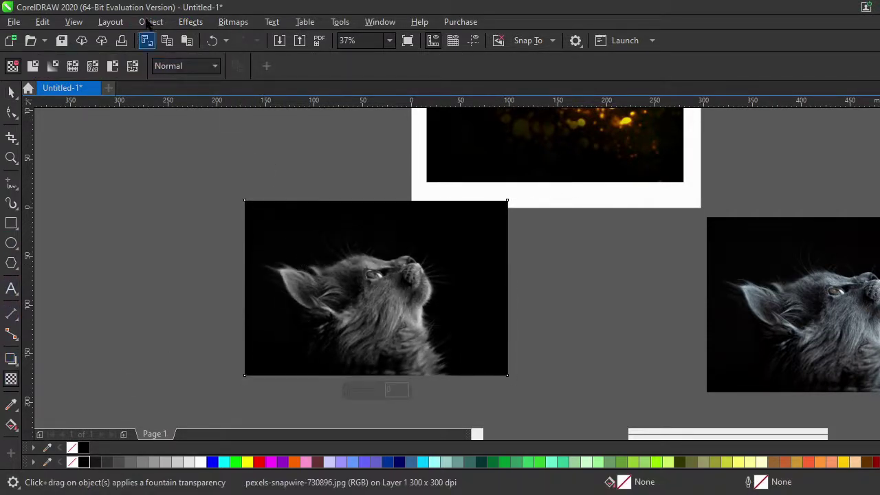
pyautogui.click(186, 66)
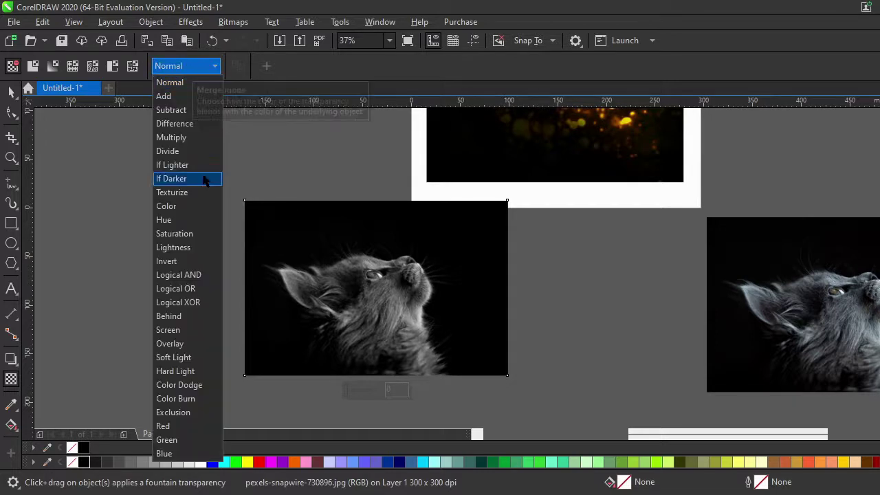
pyautogui.click(195, 331)
# - Drag the Screen-blended cat onto the framed golden bokeh image
pyautogui.click(11, 92)
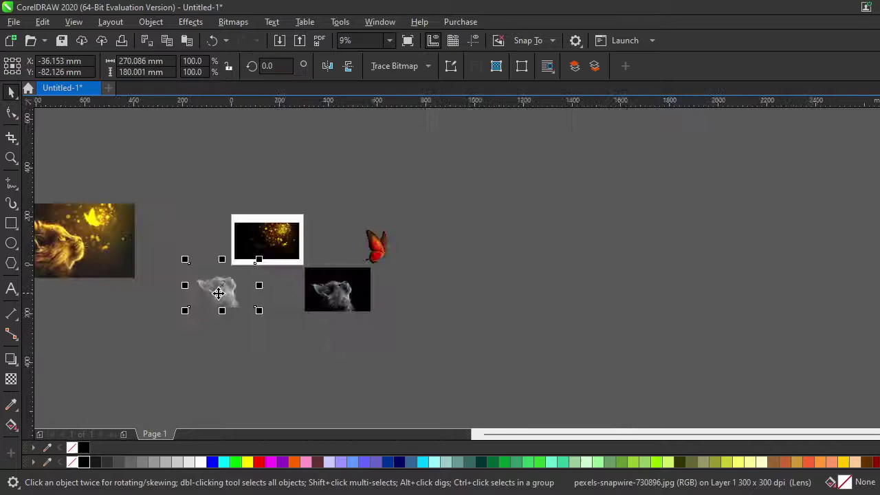
pyautogui.moveTo(219, 289); pyautogui.dragTo(244, 247)
pyautogui.scroll(2, 244, 245)
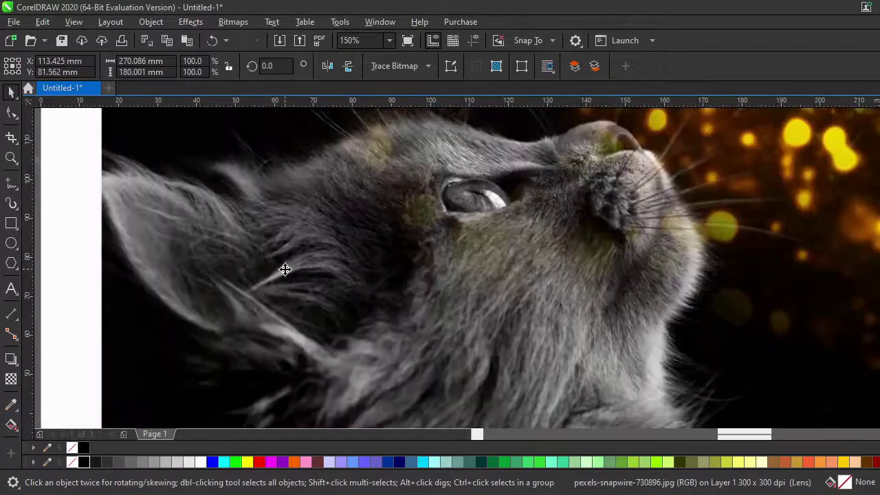
pyautogui.scroll(-4, 285, 269)
pyautogui.moveTo(301, 264)
pyautogui.mouseDown()
pyautogui.moveTo(331, 261)
pyautogui.moveTo(332, 250)
pyautogui.mouseUp()
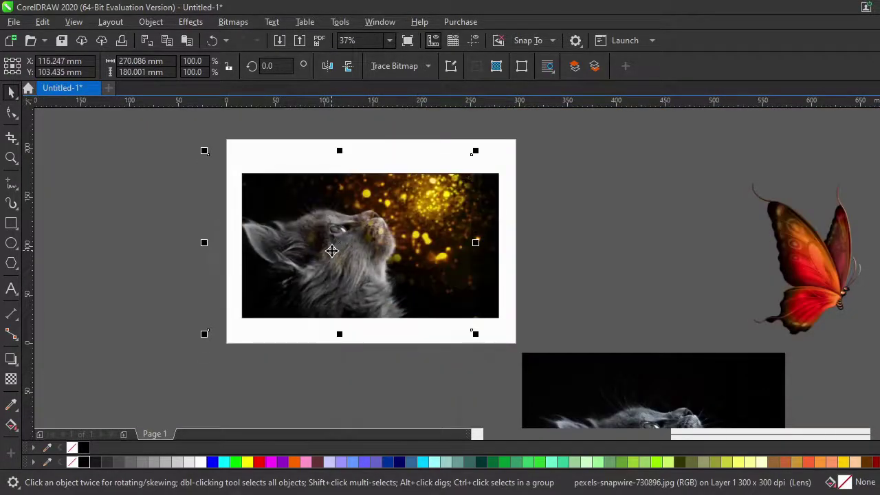
pyautogui.scroll(2, 332, 252)
pyautogui.scroll(-2, 334, 252)
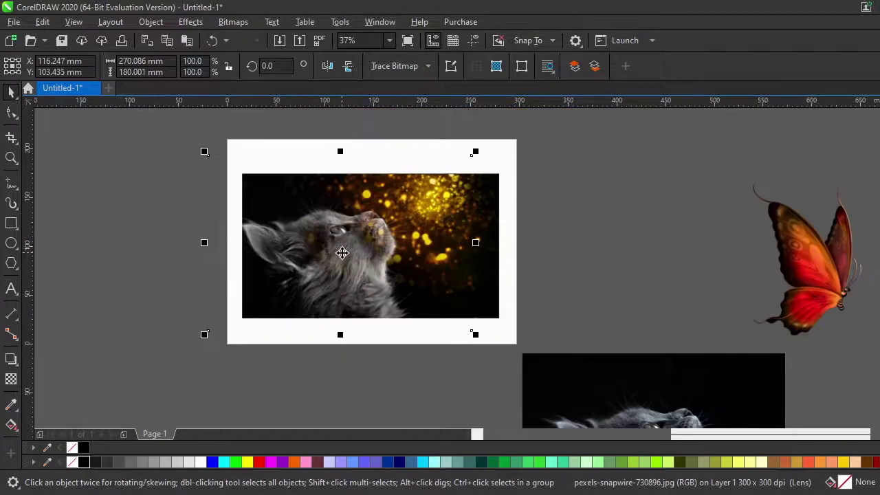
pyautogui.scroll(-2, 341, 253)
pyautogui.scroll(-2, 284, 250)
# - Pull the grey cat left out of the frame and tilt it to about 339°
pyautogui.scroll(2, 277, 243)
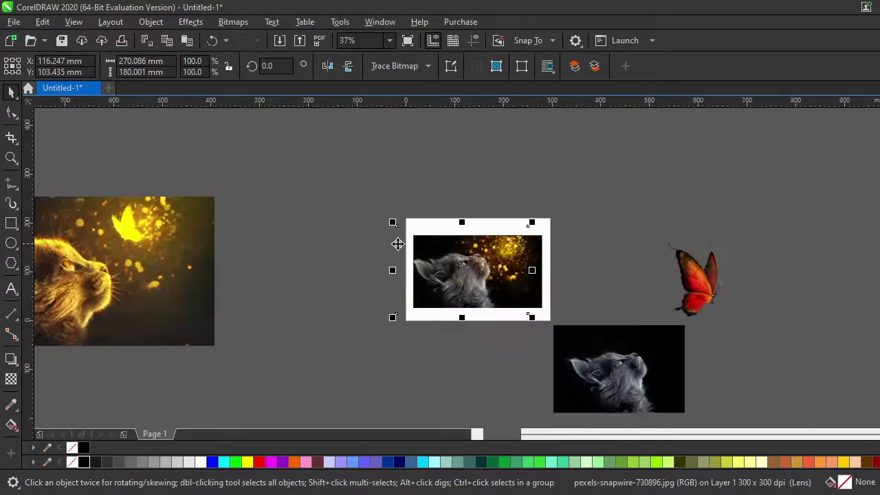
pyautogui.moveTo(455, 275); pyautogui.dragTo(333, 277)
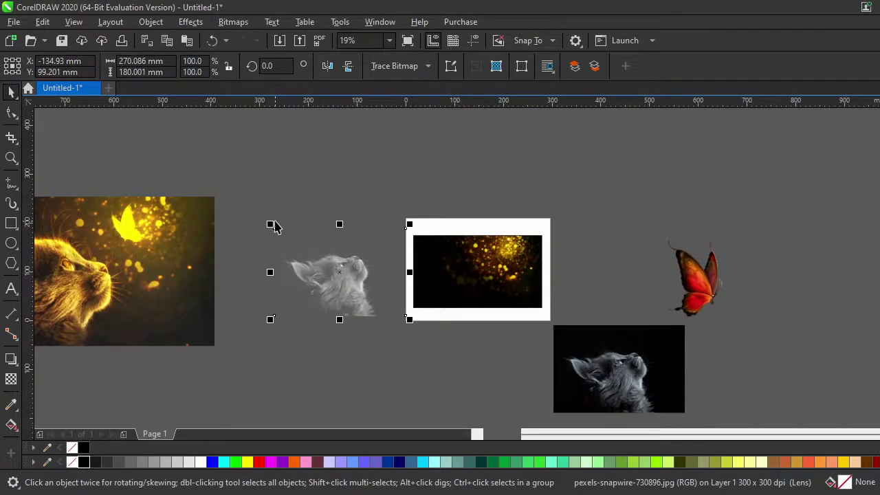
pyautogui.click(341, 271)
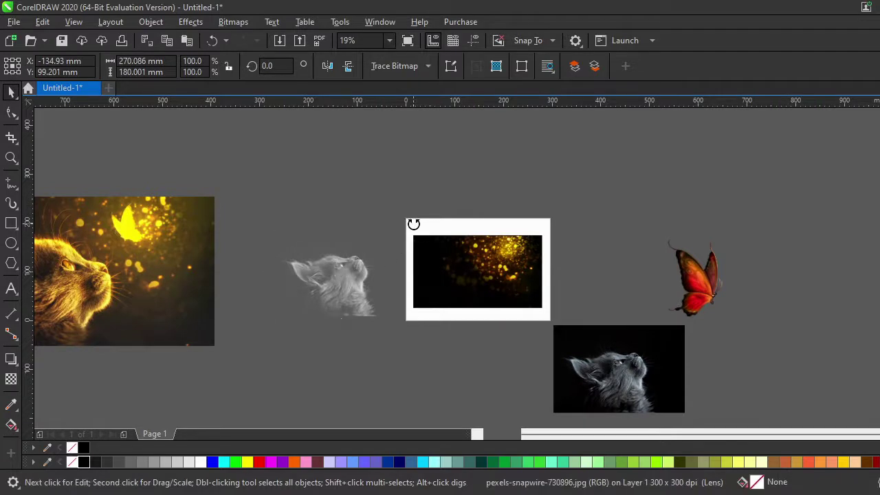
pyautogui.moveTo(413, 224); pyautogui.dragTo(417, 237)
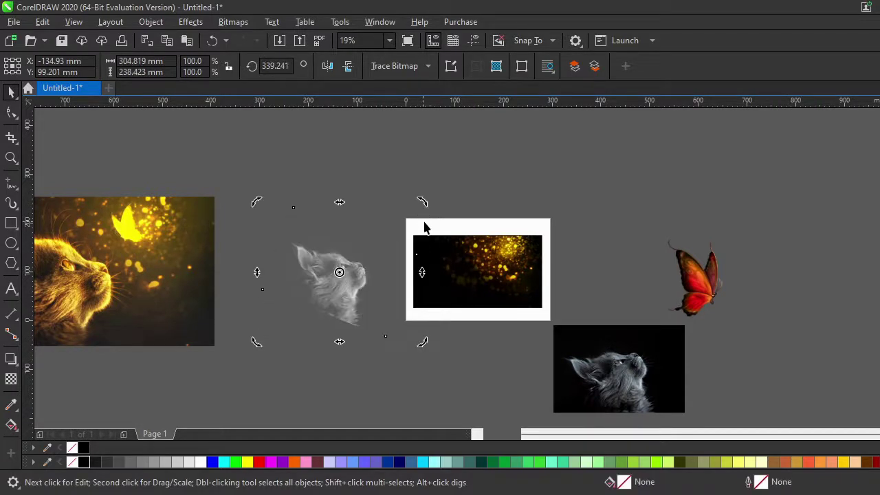
# - Select the rotated grey cat and drop it onto the bokeh frame
pyautogui.click(509, 263)
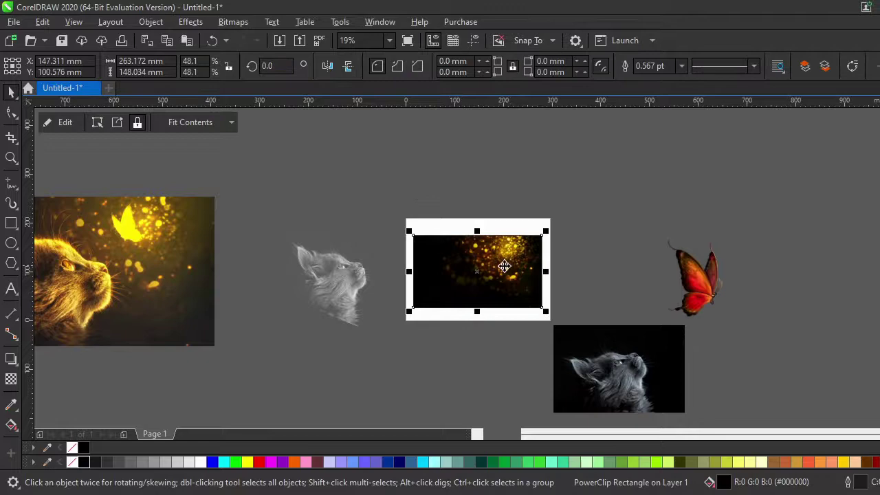
pyautogui.click(385, 180)
pyautogui.click(333, 297)
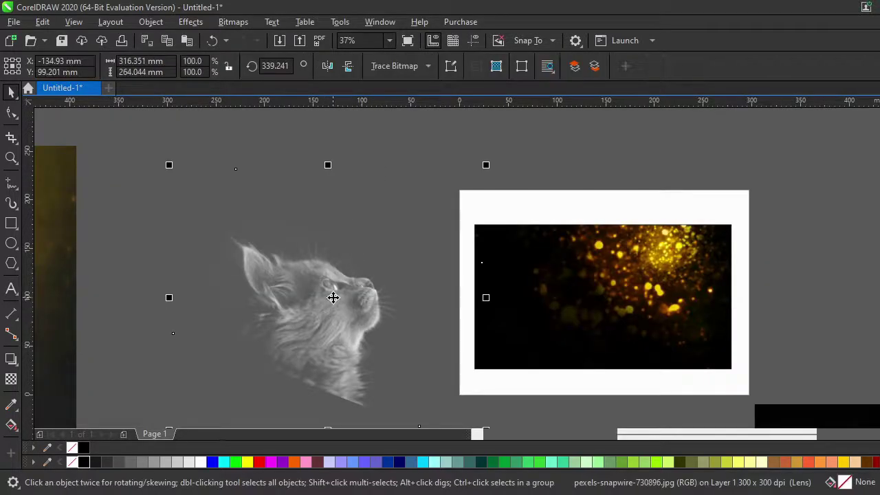
pyautogui.scroll(2, 330, 303)
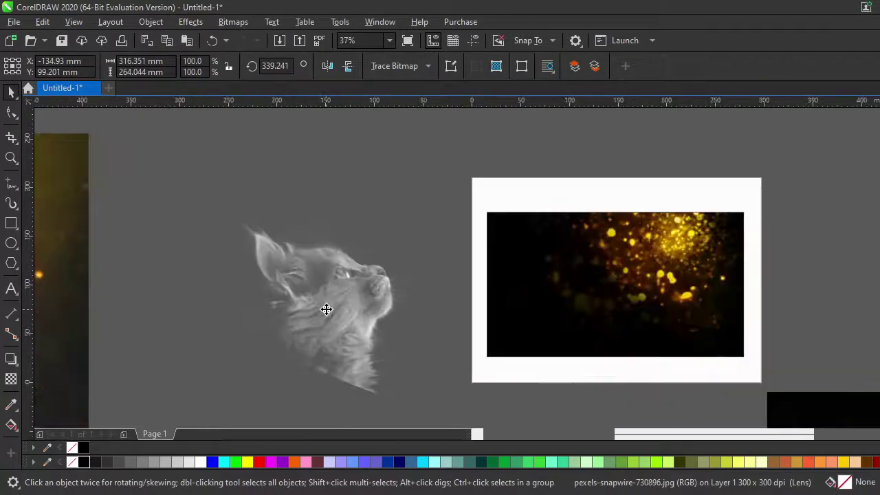
pyautogui.moveTo(326, 308); pyautogui.dragTo(554, 310)
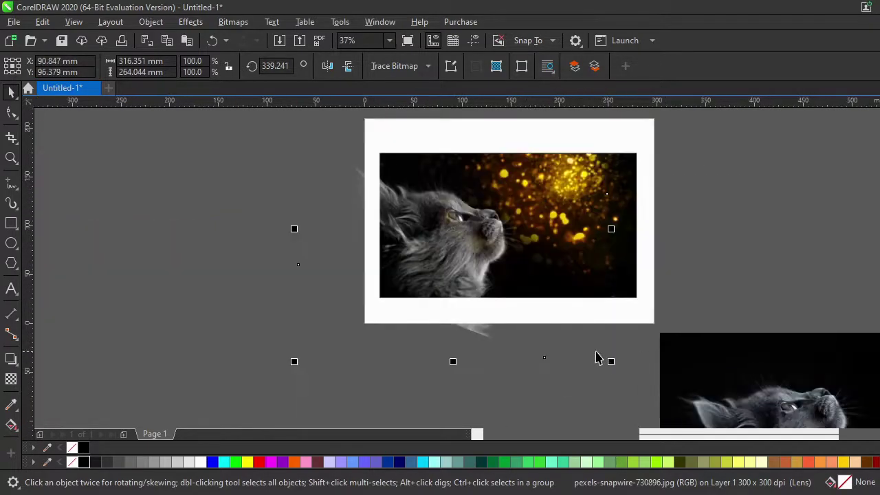
# - Shrink the cat to about 90% and nudge it slightly left
pyautogui.moveTo(612, 364); pyautogui.dragTo(607, 350)
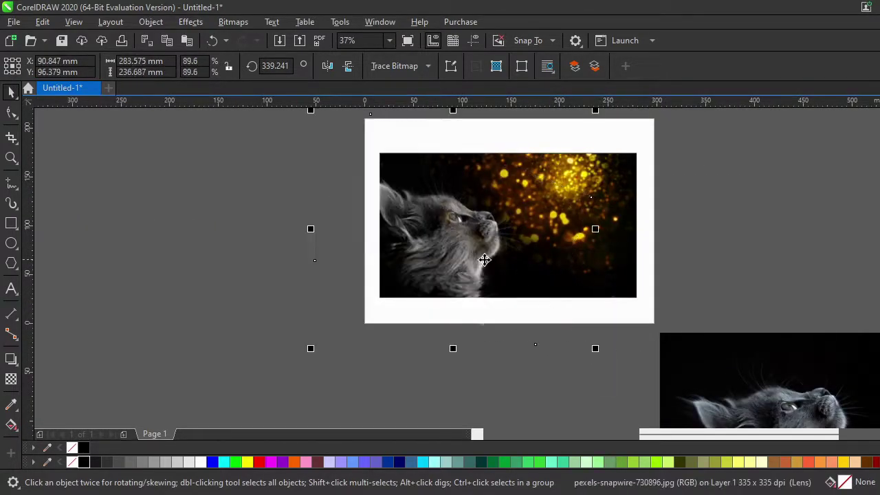
pyautogui.moveTo(497, 260); pyautogui.dragTo(488, 259)
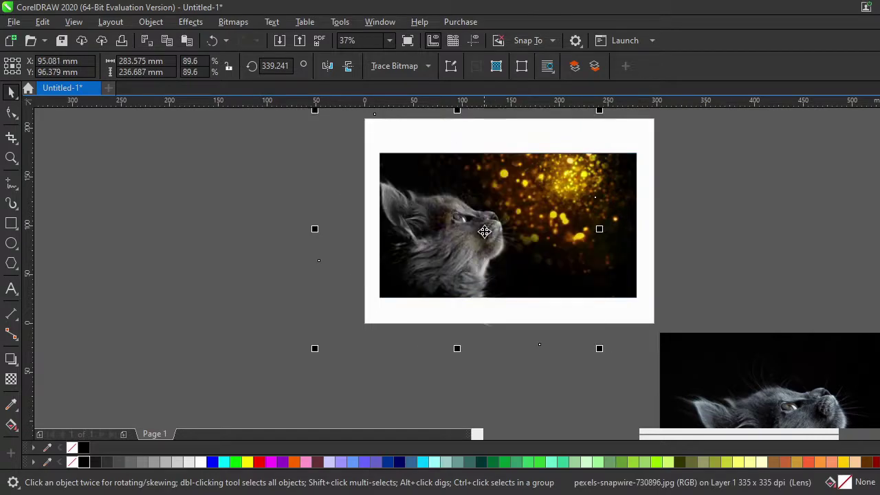
pyautogui.scroll(2, 481, 226)
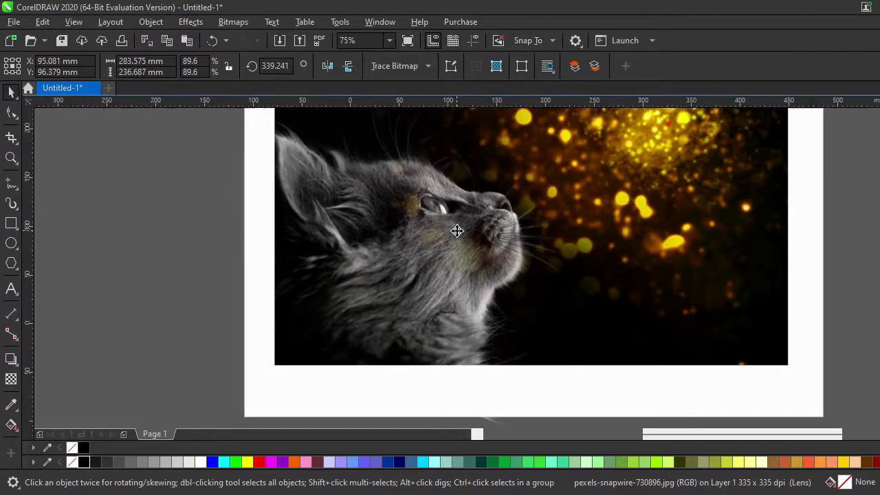
pyautogui.scroll(-2, 456, 230)
pyautogui.scroll(2, 506, 170)
# - Check the frame's PowerClip contents with Edit and Finish, then reselect the cat
pyautogui.click(589, 186)
pyautogui.doubleClick(649, 184)
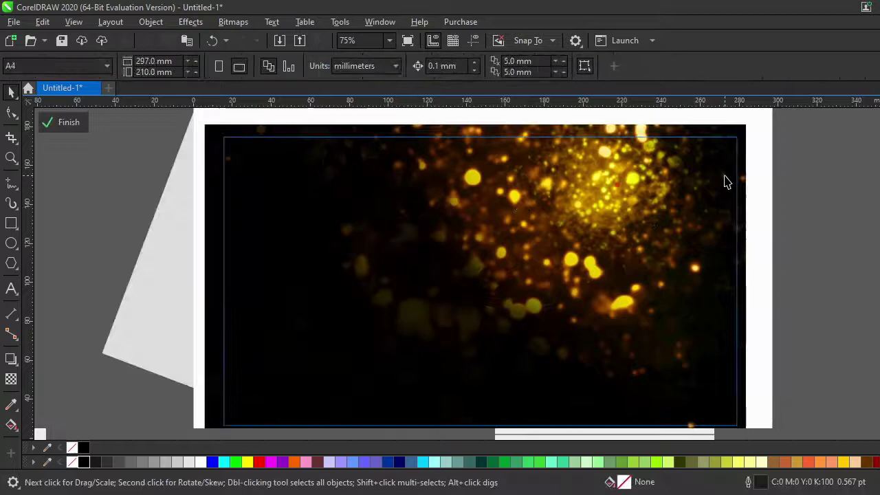
pyautogui.scroll(-2, 722, 181)
pyautogui.click(684, 185)
pyautogui.click(791, 183)
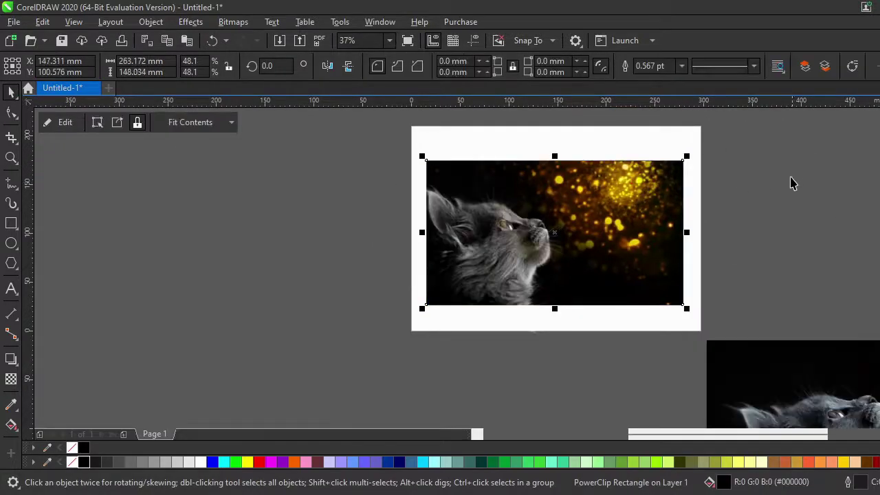
pyautogui.scroll(2, 660, 207)
pyautogui.click(373, 272)
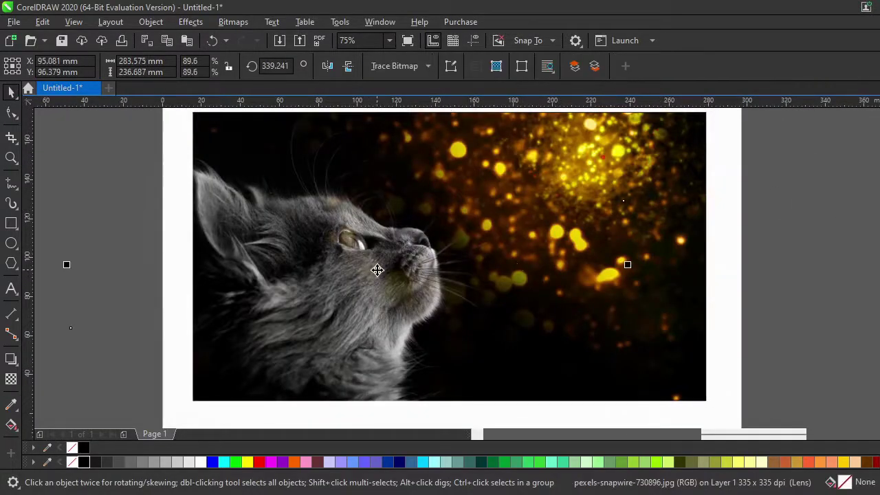
pyautogui.scroll(-8, 375, 271)
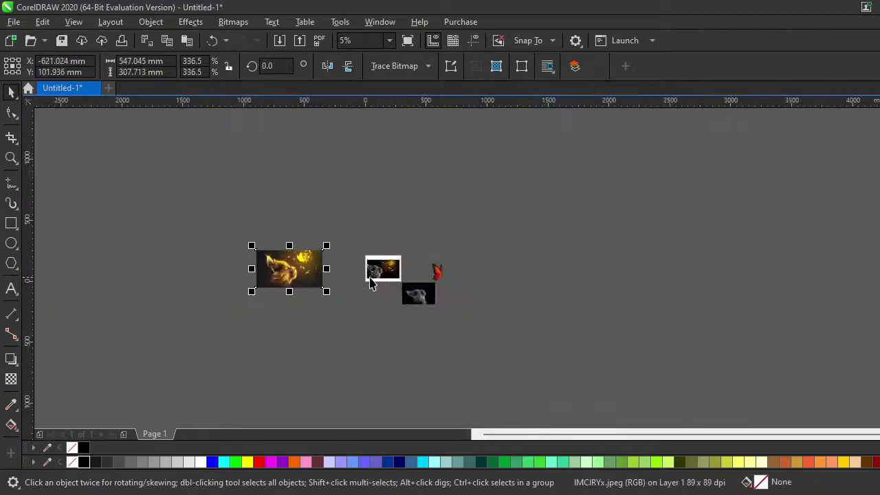
pyautogui.scroll(4, 369, 278)
pyautogui.scroll(2, 320, 227)
pyautogui.scroll(-2, 290, 234)
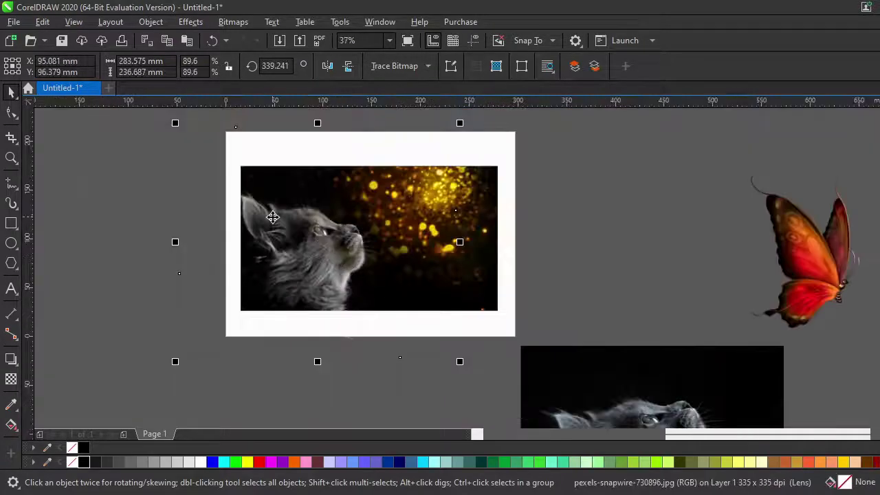
pyautogui.scroll(2, 273, 217)
# - In Image Adjustment Lab, reset the cat, lower Temperature and raise Brightness
pyautogui.click(190, 22)
pyautogui.moveTo(206, 74)
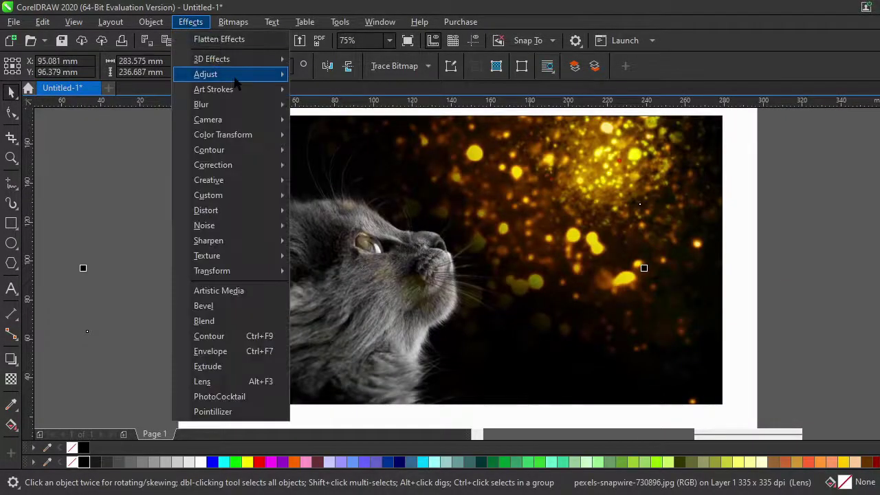
pyautogui.click(353, 96)
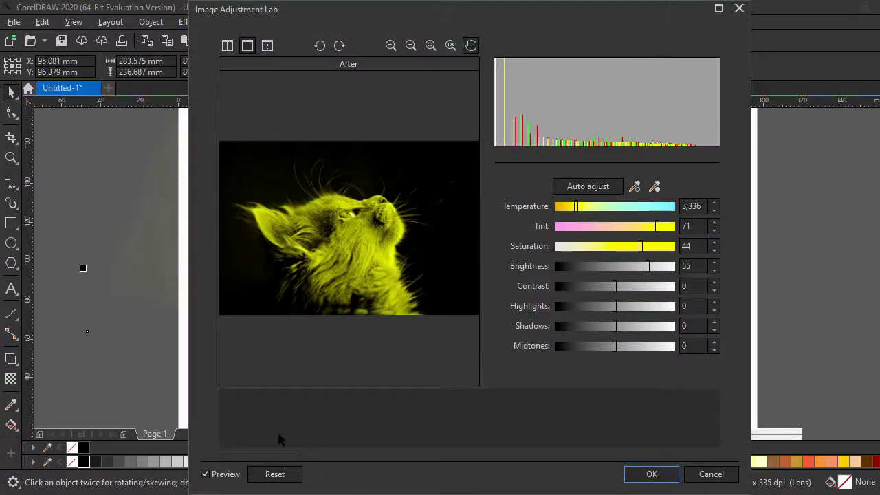
pyautogui.click(274, 473)
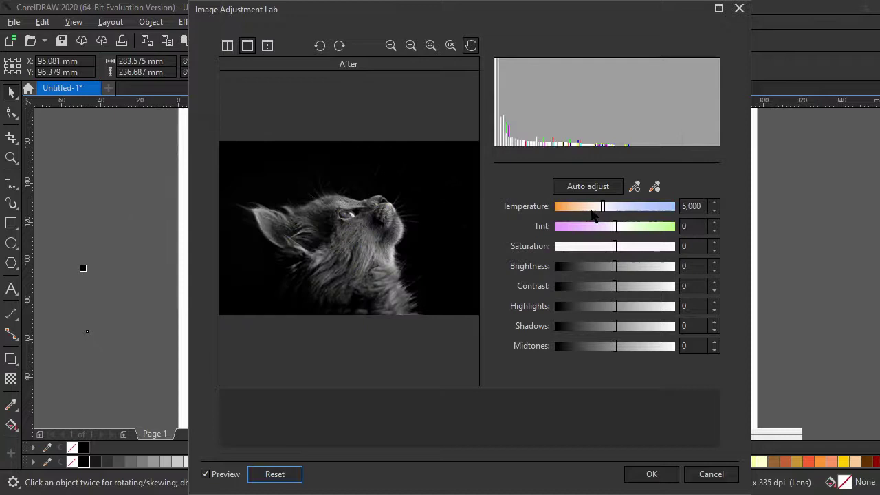
pyautogui.moveTo(591, 212); pyautogui.dragTo(580, 208)
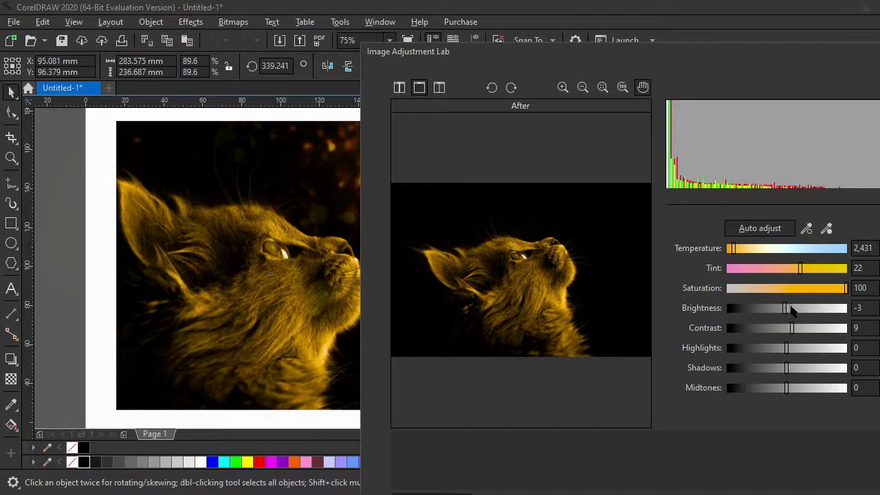
pyautogui.moveTo(792, 311); pyautogui.dragTo(797, 313)
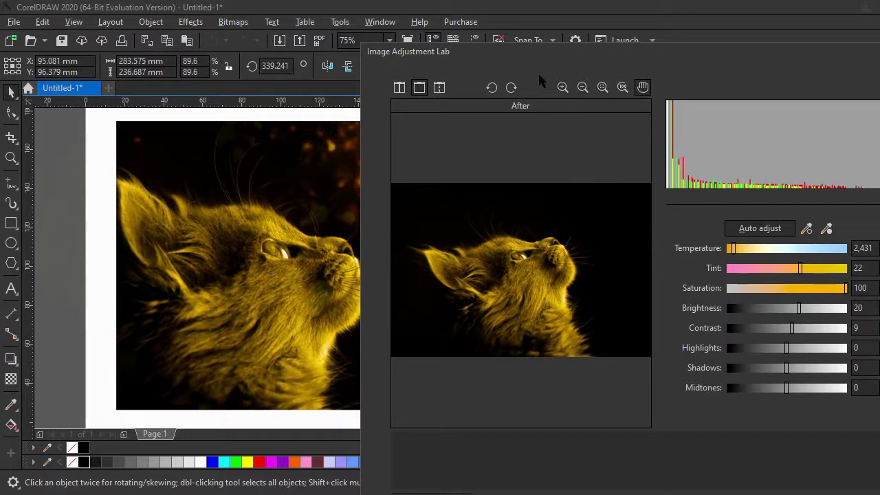
pyautogui.moveTo(545, 66)
pyautogui.mouseDown()
pyautogui.moveTo(598, 308)
pyautogui.moveTo(616, 330)
pyautogui.moveTo(551, 77)
pyautogui.mouseUp()
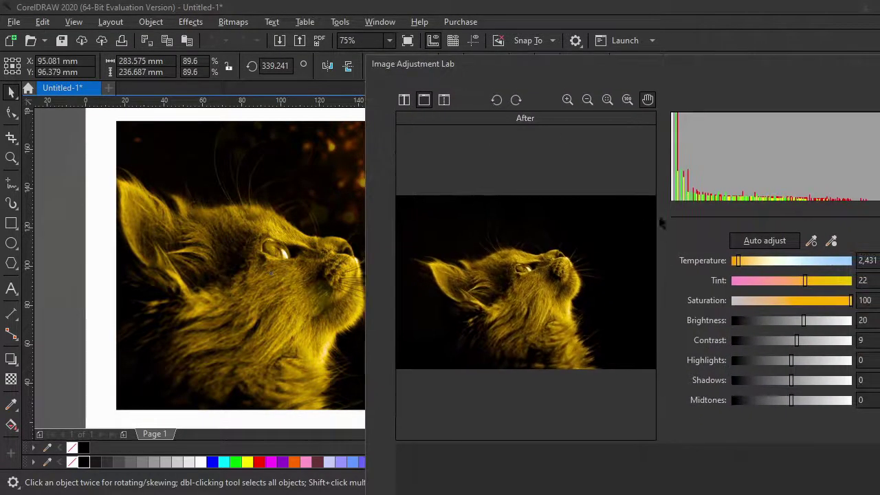
# - Push Tint toward yellow, set Highlights to 8 and brighten Midtones to 32
pyautogui.click(825, 281)
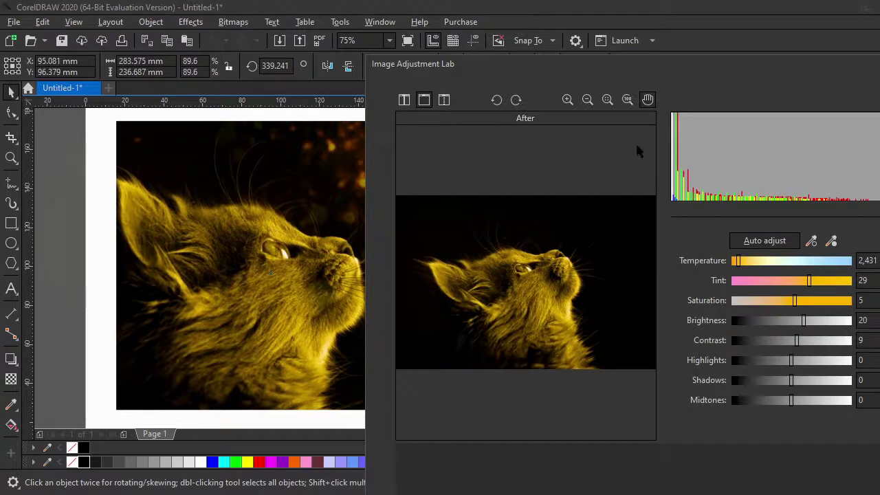
pyautogui.moveTo(565, 67); pyautogui.dragTo(528, 49)
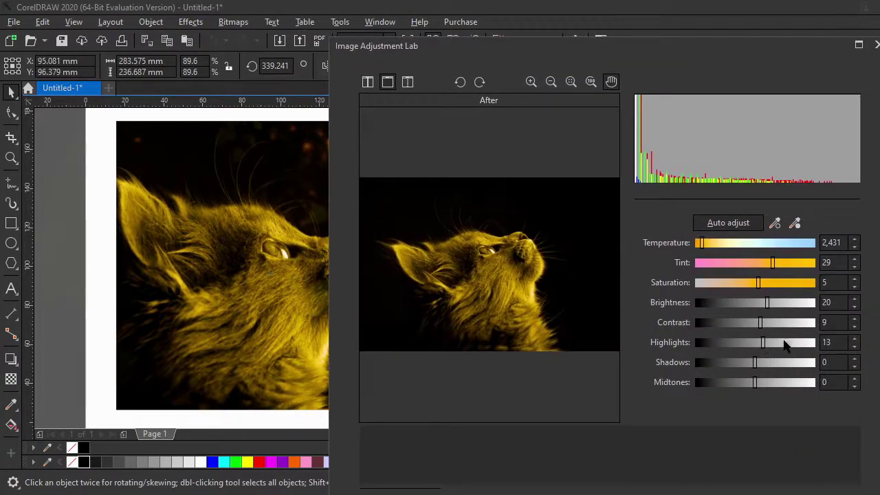
pyautogui.moveTo(760, 346); pyautogui.dragTo(717, 345)
pyautogui.click(747, 345)
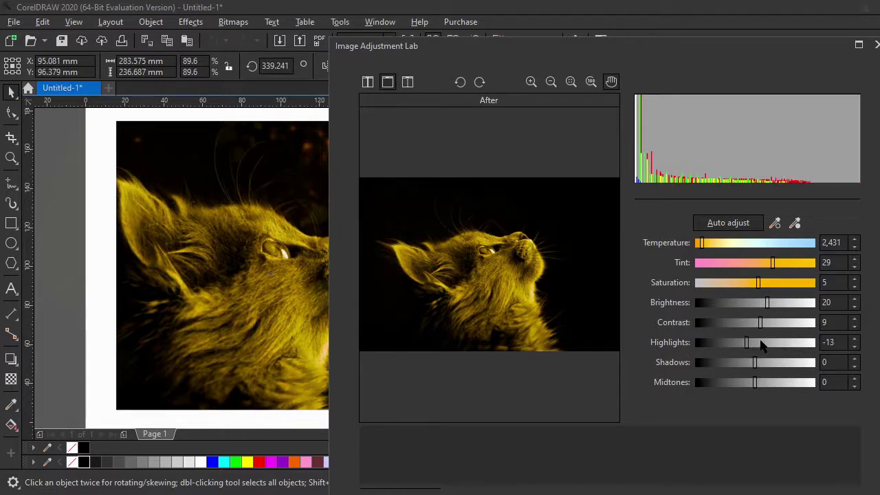
pyautogui.click(769, 382)
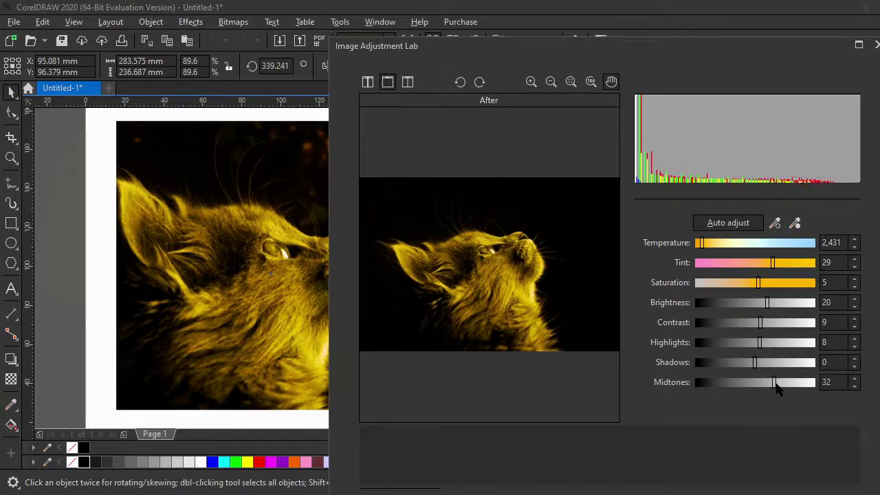
pyautogui.moveTo(675, 43); pyautogui.dragTo(703, 140)
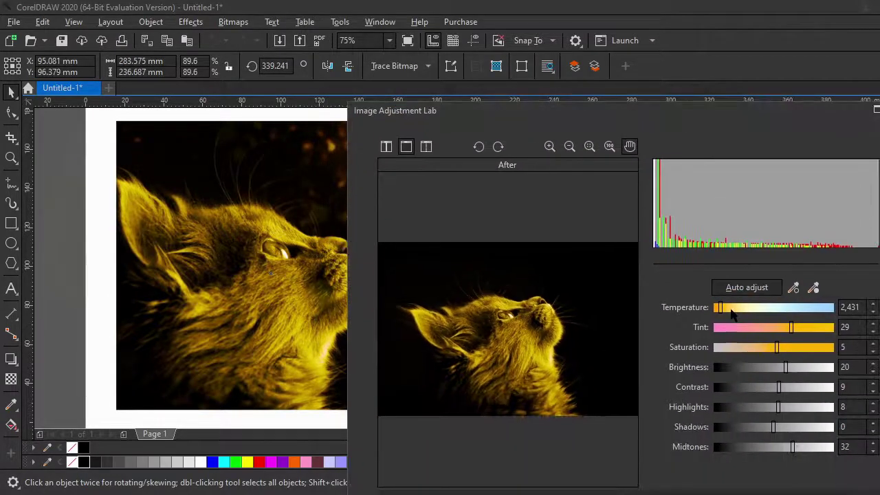
# - Fine-tune Temperature warmer for a golden tone and apply the adjustments
pyautogui.click(731, 309)
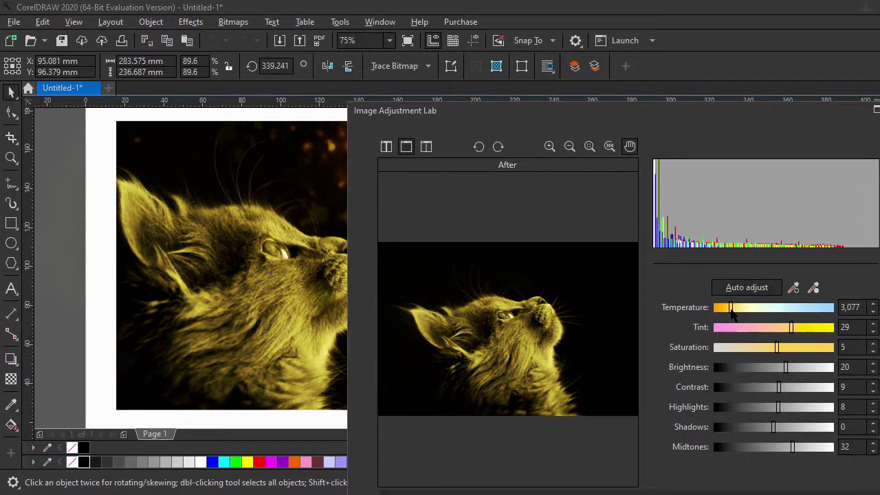
pyautogui.moveTo(727, 309); pyautogui.dragTo(719, 309)
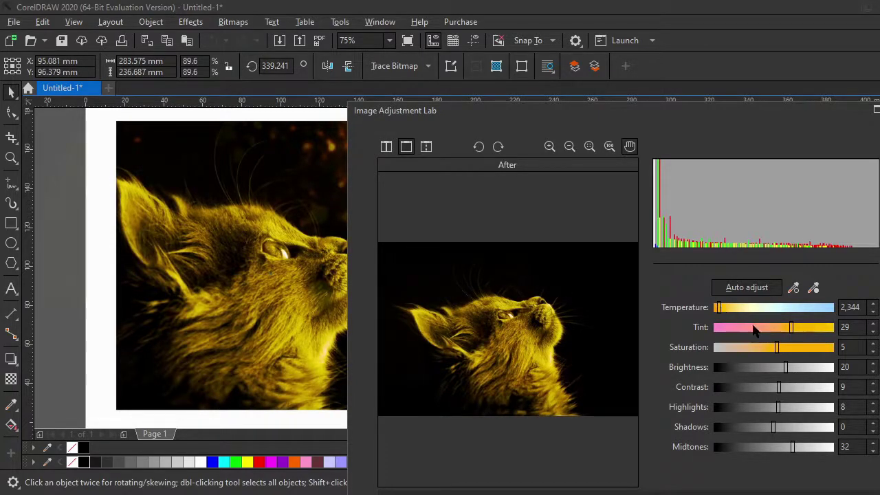
pyautogui.moveTo(692, 119); pyautogui.dragTo(670, 36)
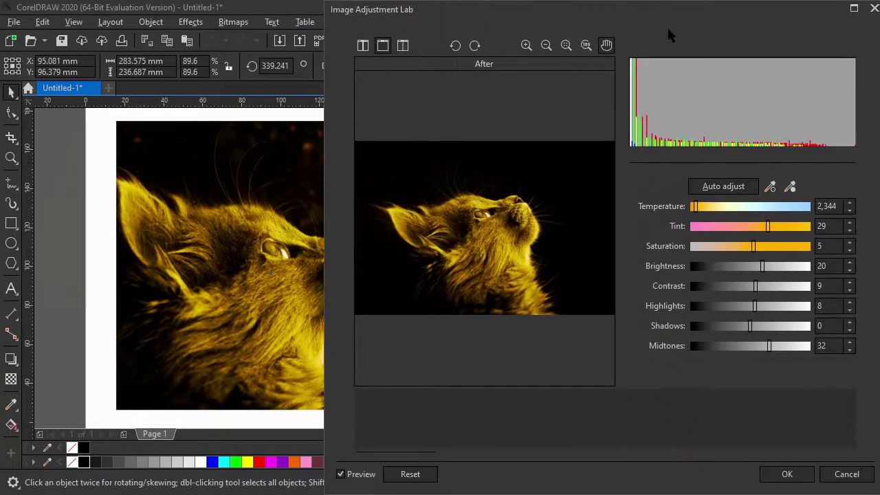
pyautogui.click(790, 473)
pyautogui.scroll(-2, 555, 340)
# - PowerClip the golden cat image inside the framing rectangle
pyautogui.click(638, 298)
pyautogui.scroll(2, 491, 339)
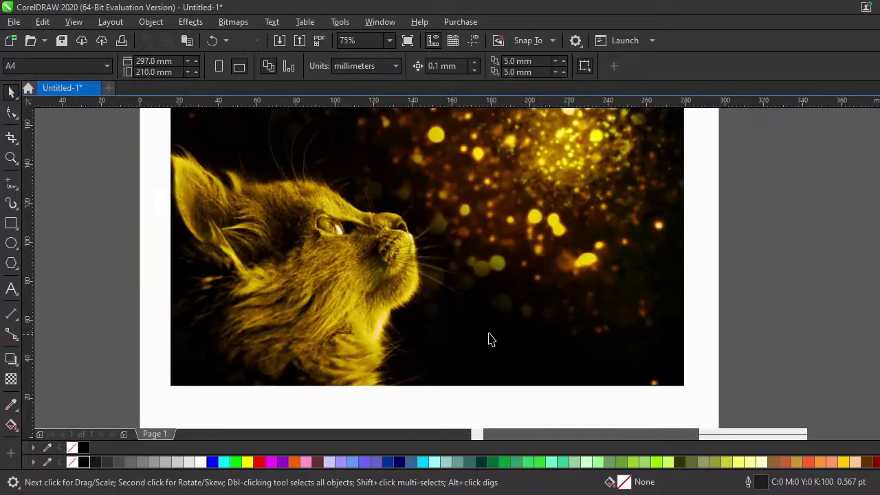
pyautogui.click(368, 278)
pyautogui.scroll(-2, 366, 275)
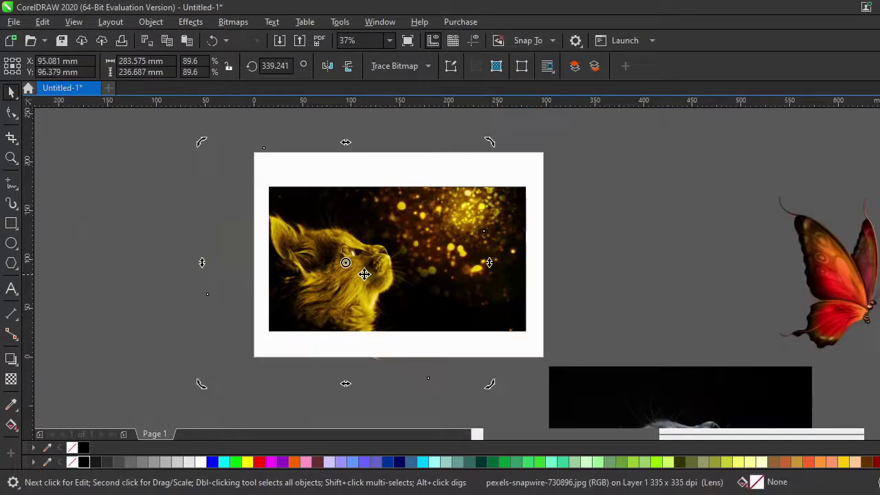
pyautogui.rightClick(325, 255)
pyautogui.click(396, 286)
pyautogui.click(495, 272)
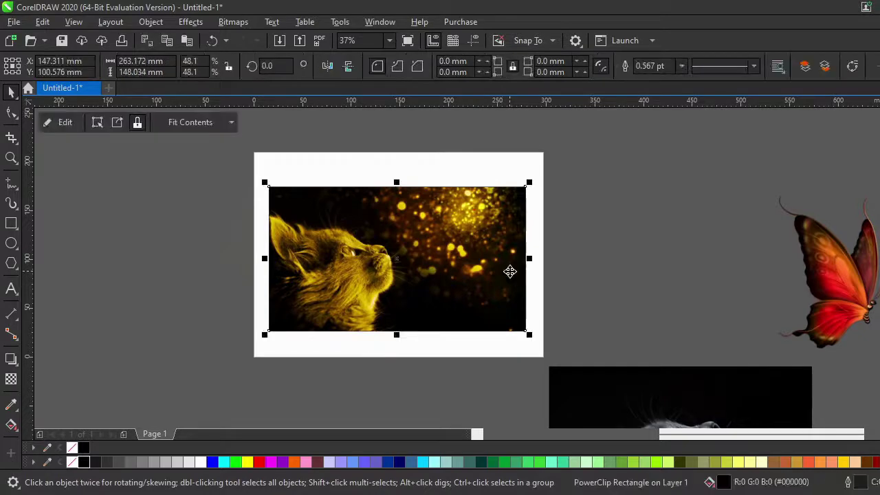
# - Edit the frame contents, scale the cat to roughly 85%, and finish
pyautogui.keyDown('ctrl'); pyautogui.click(509, 271); pyautogui.keyUp('ctrl')
pyautogui.scroll(2, 361, 269)
pyautogui.scroll(-2, 387, 202)
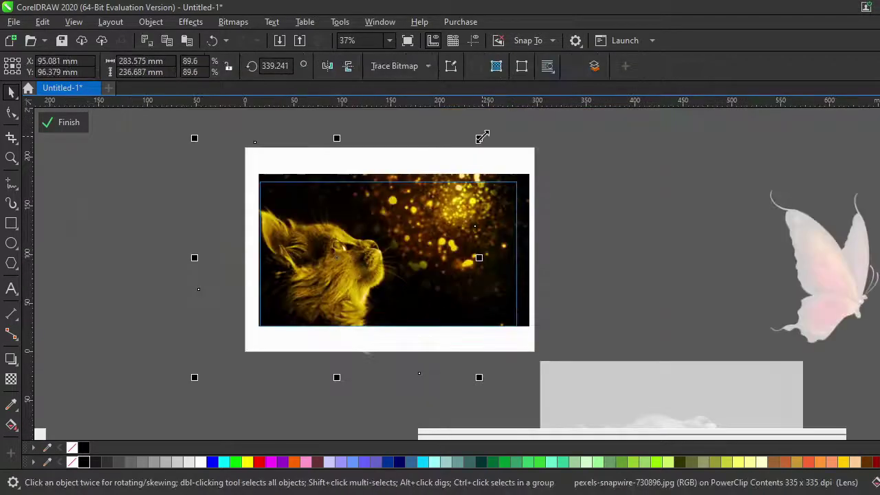
pyautogui.moveTo(483, 137); pyautogui.dragTo(464, 151)
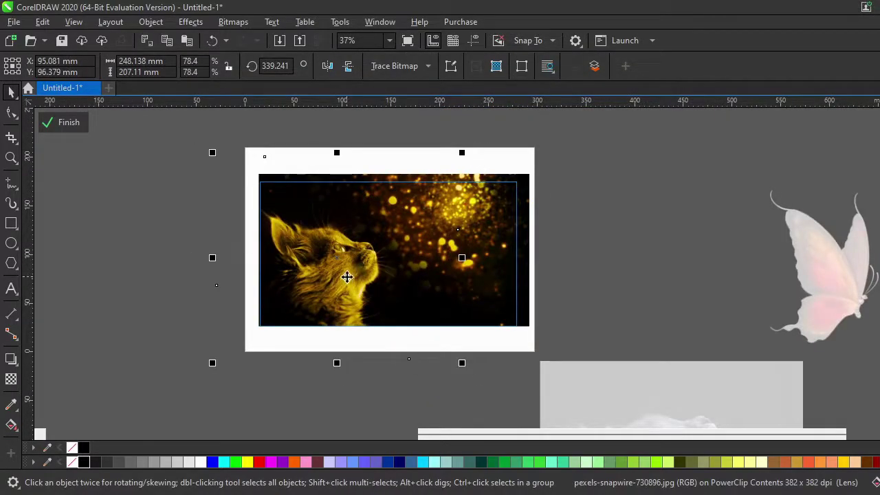
pyautogui.click(377, 310)
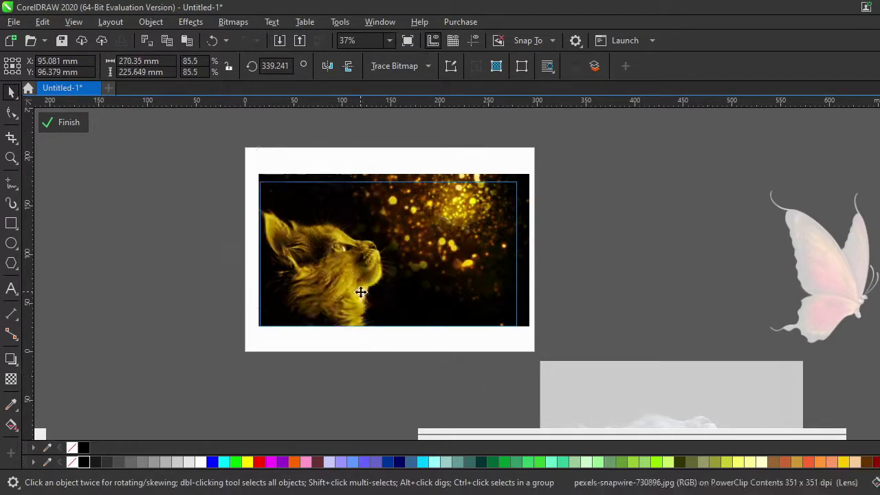
pyautogui.click(520, 219)
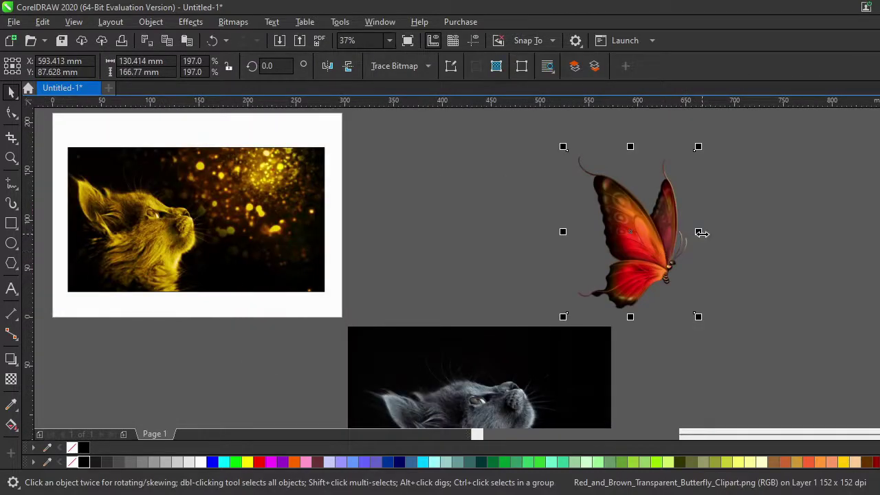
# - Make a mirrored copy of the red butterfly, shrink it and move it onto the cat photo
pyautogui.moveTo(698, 232)
pyautogui.mouseDown()
pyautogui.moveTo(568, 238)
pyautogui.moveTo(445, 213)
pyautogui.mouseUp()
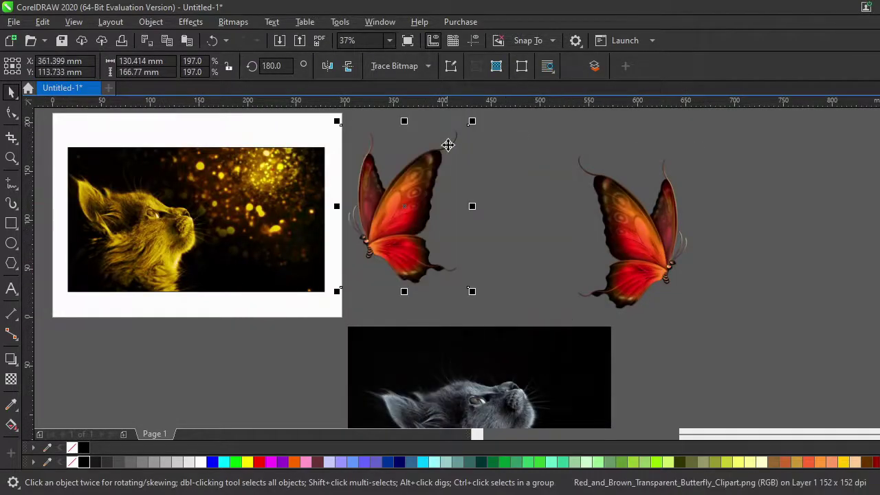
pyautogui.moveTo(474, 123); pyautogui.dragTo(419, 187)
pyautogui.scroll(2, 237, 189)
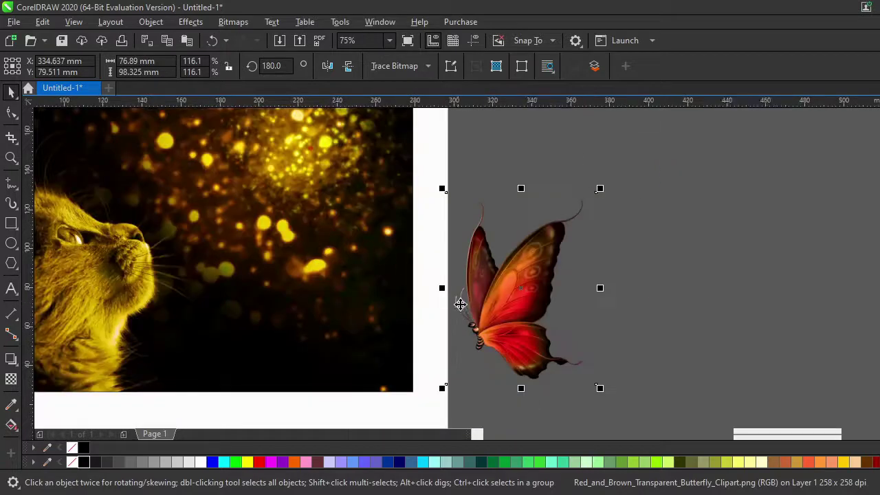
pyautogui.moveTo(461, 304)
pyautogui.mouseDown()
pyautogui.moveTo(391, 258)
pyautogui.moveTo(288, 222)
pyautogui.mouseUp()
pyautogui.scroll(-2, 334, 271)
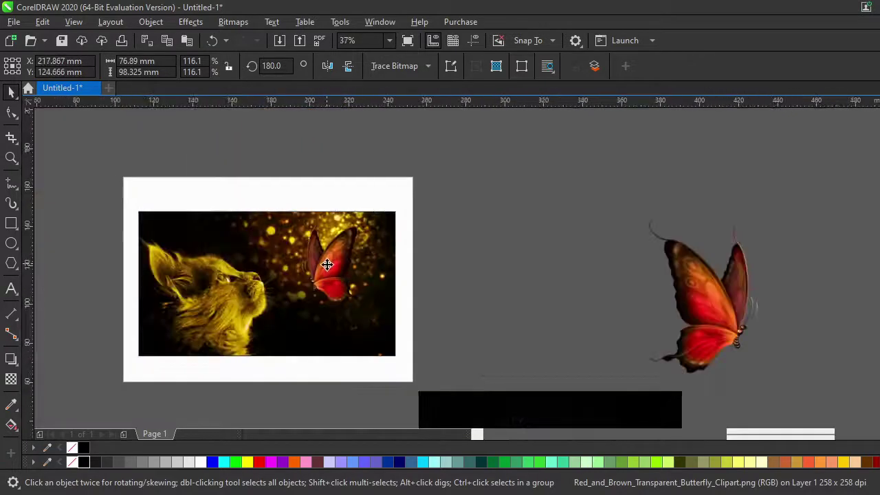
# - Shrink the butterfly further, place it before the cat's face and tilt it about 8°
pyautogui.scroll(2, 398, 330)
pyautogui.moveTo(423, 355); pyautogui.dragTo(396, 332)
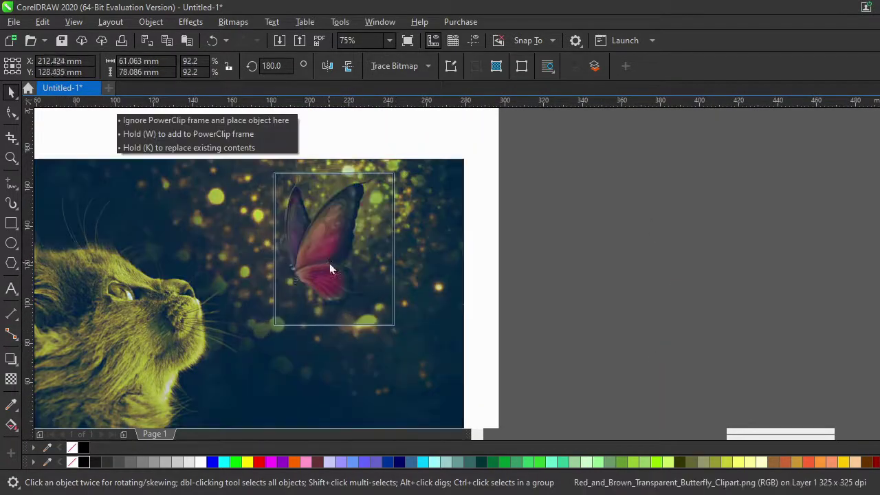
pyautogui.moveTo(330, 265); pyautogui.dragTo(354, 275)
pyautogui.moveTo(404, 333); pyautogui.dragTo(408, 317)
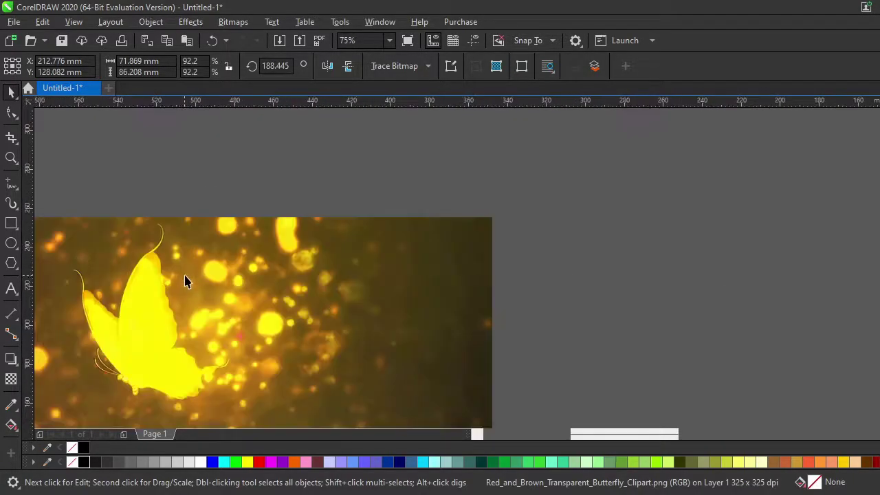
pyautogui.scroll(-3, 186, 281)
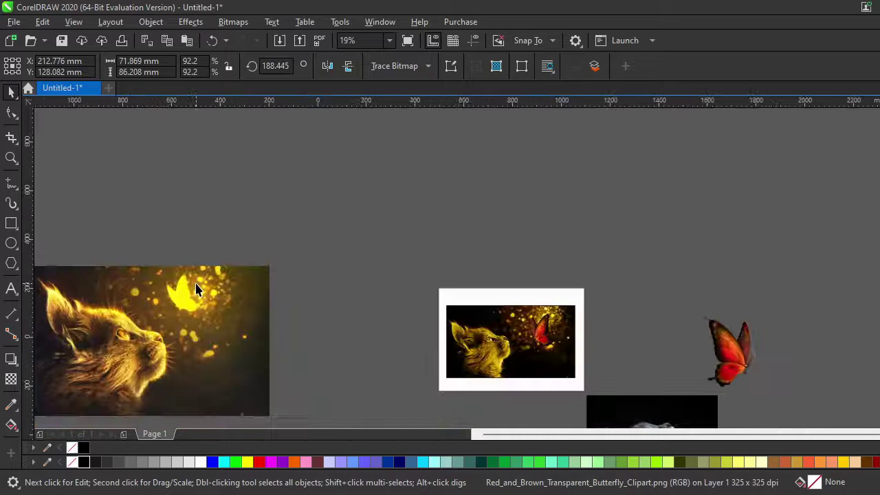
pyautogui.scroll(-2, 206, 302)
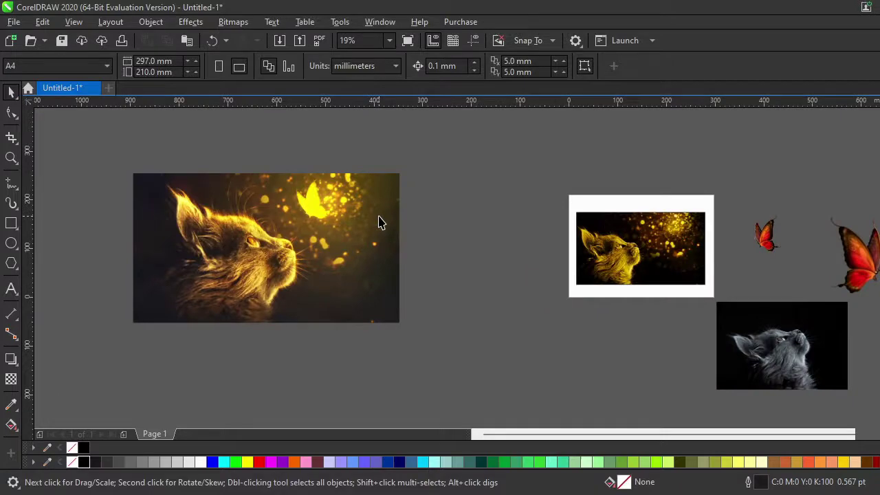
# - Inside the frame, tilt the background image to about 332°, enlarge it and move it up
pyautogui.scroll(2, 378, 222)
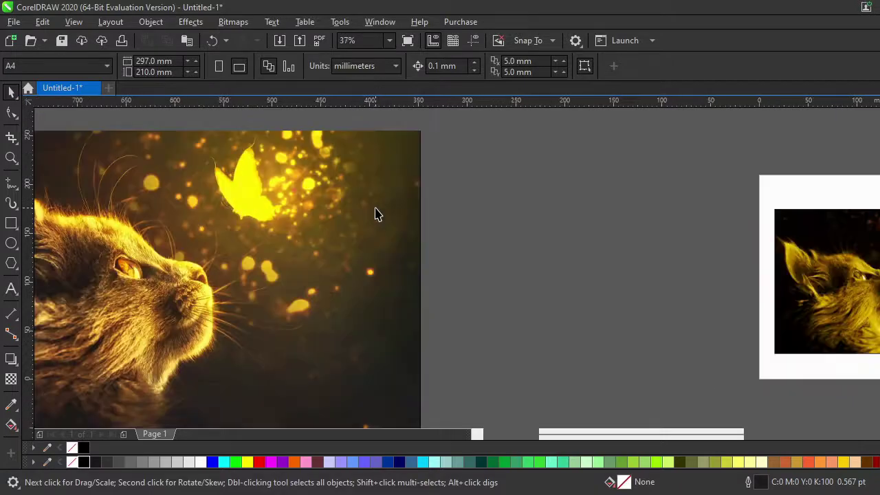
pyautogui.scroll(-2, 374, 218)
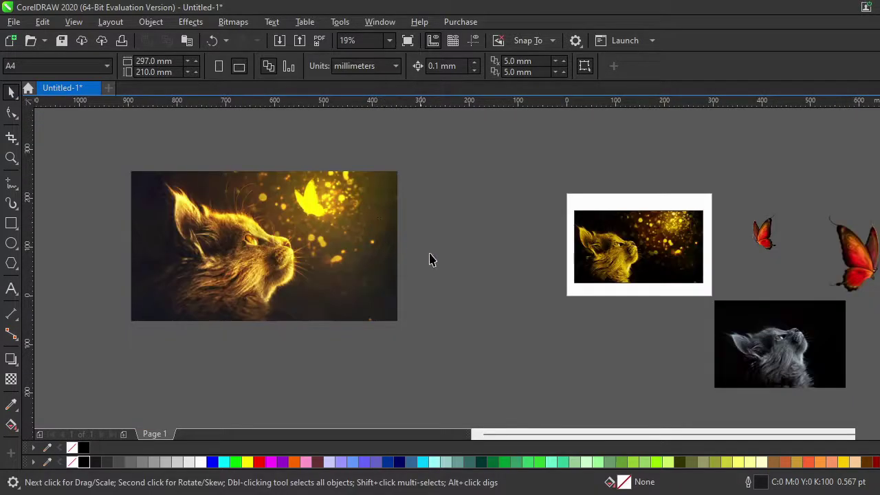
pyautogui.click(626, 252)
pyautogui.doubleClick(626, 252)
pyautogui.scroll(2, 666, 259)
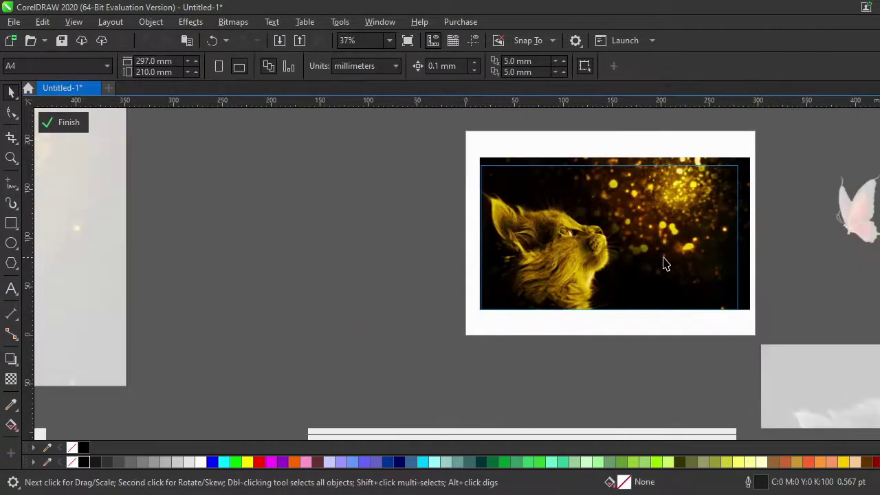
pyautogui.click(573, 246)
pyautogui.moveTo(698, 128); pyautogui.dragTo(713, 151)
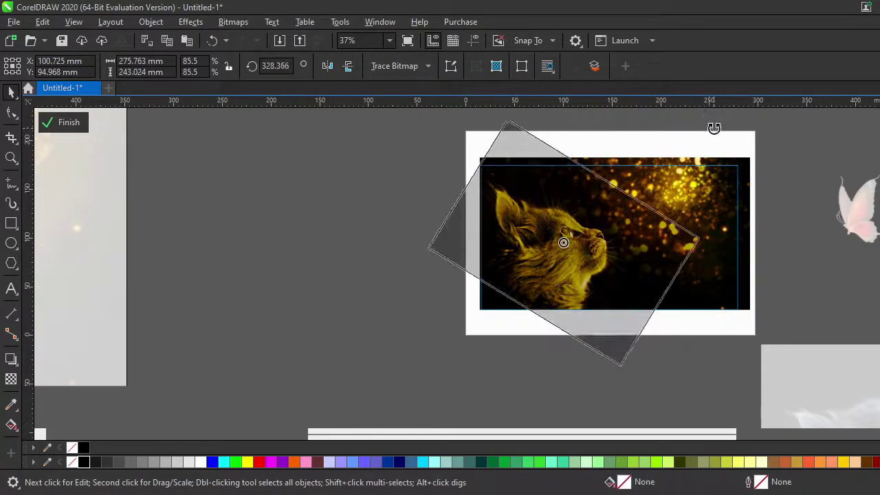
pyautogui.moveTo(709, 120); pyautogui.dragTo(715, 133)
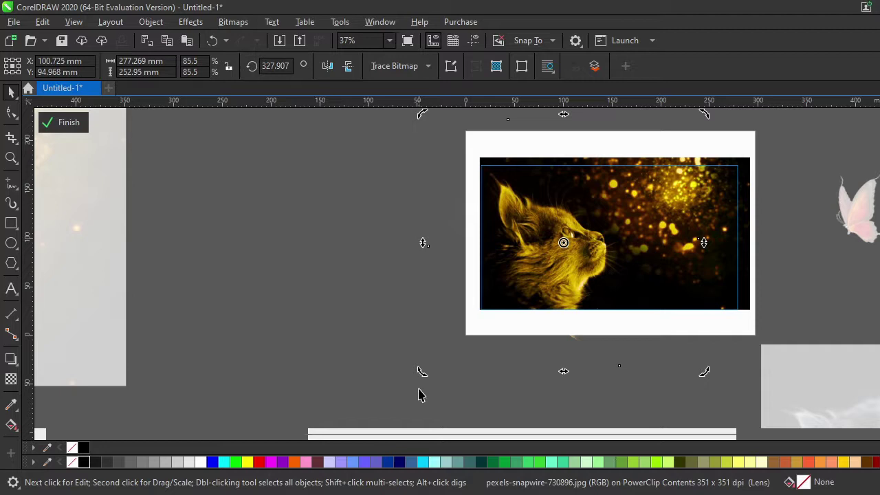
pyautogui.moveTo(422, 372); pyautogui.dragTo(428, 376)
pyautogui.click(609, 294)
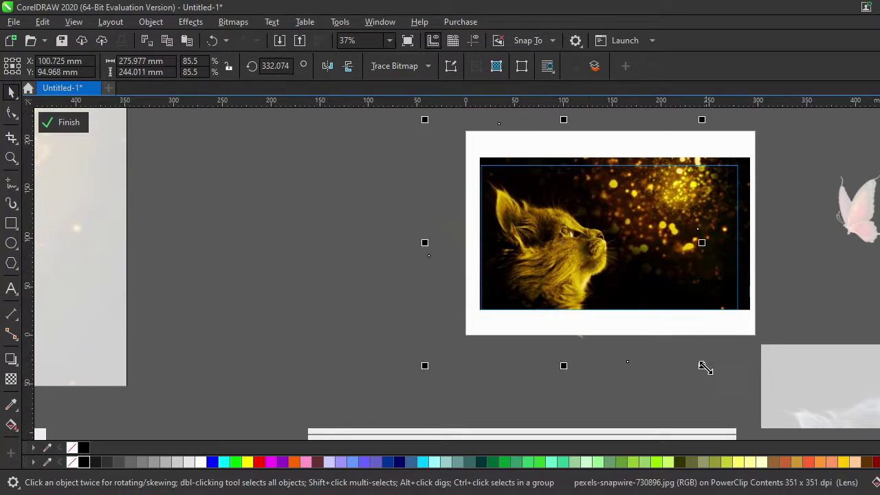
pyautogui.moveTo(706, 368); pyautogui.dragTo(746, 400)
pyautogui.moveTo(591, 286)
pyautogui.mouseDown()
pyautogui.moveTo(592, 269)
pyautogui.moveTo(593, 276)
pyautogui.mouseUp()
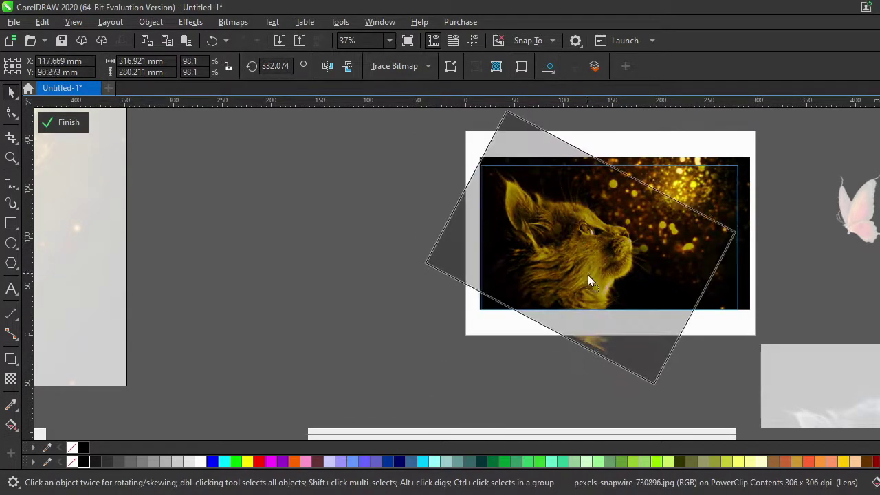
# - Select the glow.jpg image and enlarge it to about 94% by its corner handles
pyautogui.click(700, 177)
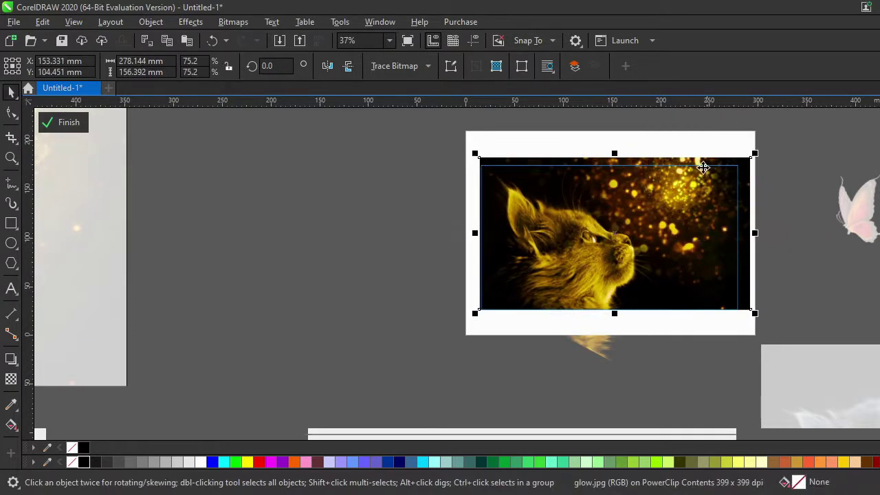
pyautogui.moveTo(474, 313); pyautogui.dragTo(445, 330)
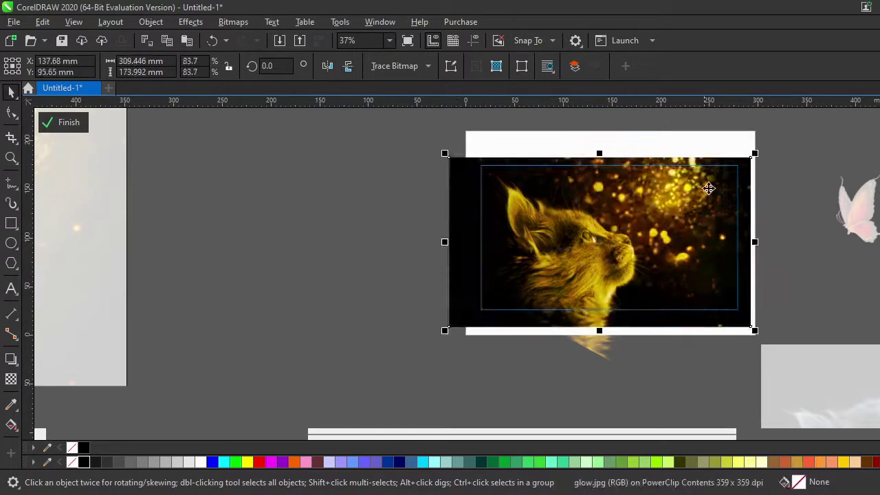
pyautogui.moveTo(756, 152); pyautogui.dragTo(744, 179)
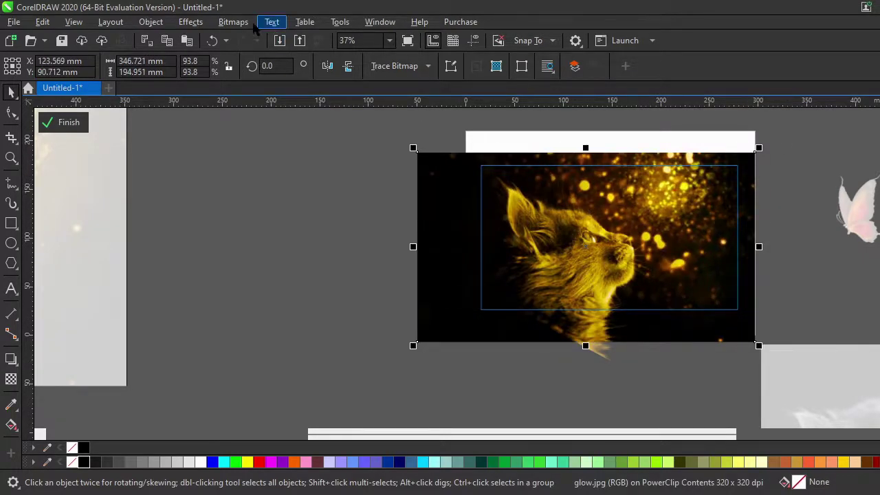
# - Try a Gaussian Blur with a large 25.1 radius
pyautogui.click(191, 21)
pyautogui.moveTo(201, 104)
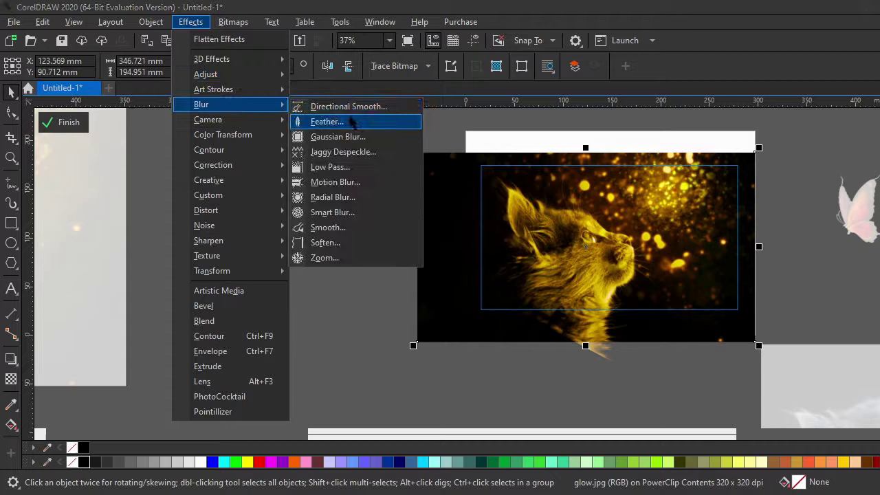
pyautogui.click(358, 138)
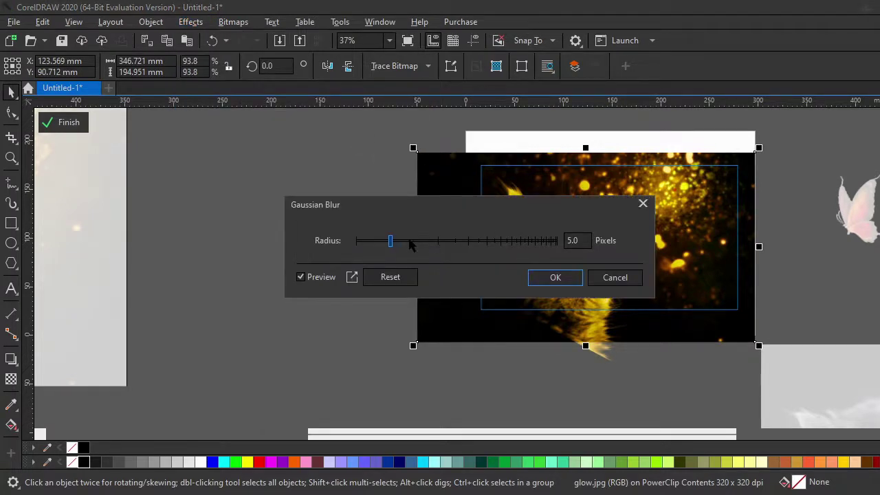
pyautogui.click(410, 242)
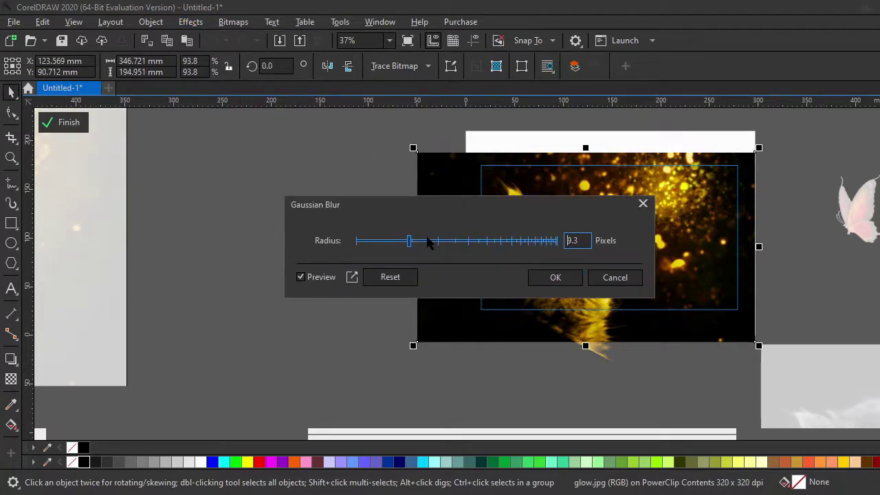
pyautogui.click(460, 244)
pyautogui.click(554, 277)
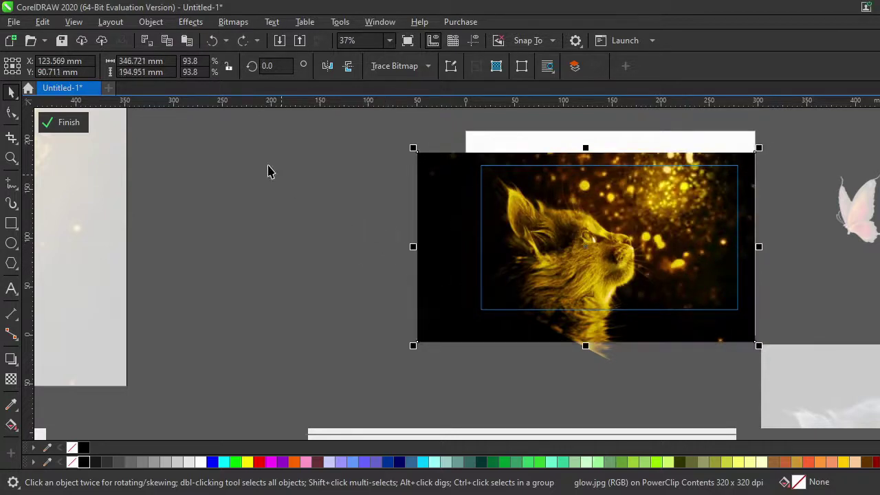
# - Reapply Gaussian Blur with the radius reduced to about 6
pyautogui.click(191, 21)
pyautogui.moveTo(227, 104)
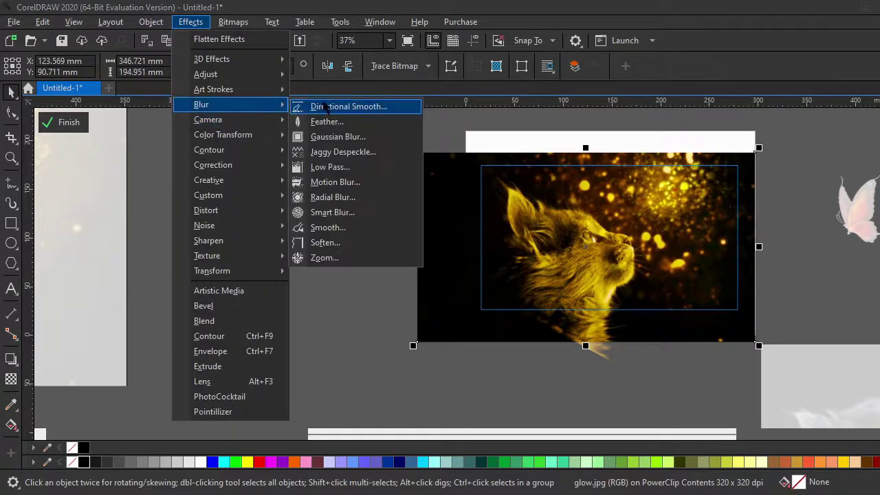
pyautogui.click(336, 135)
pyautogui.click(418, 243)
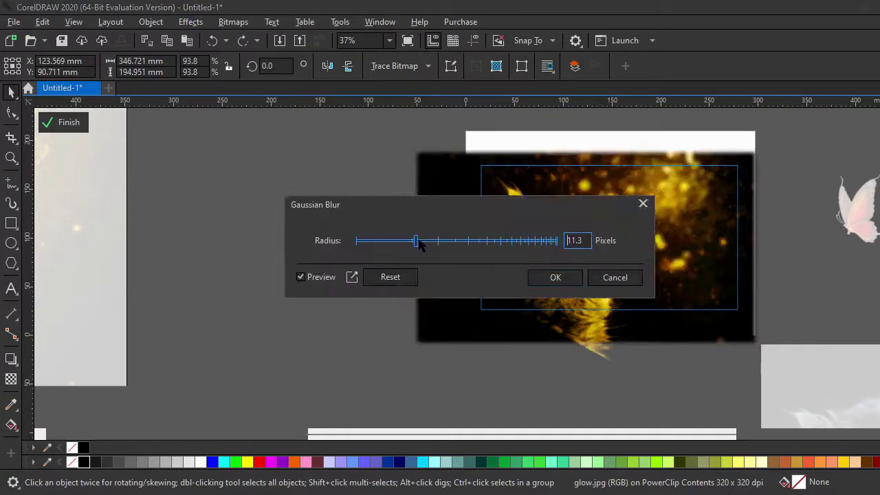
pyautogui.moveTo(420, 246); pyautogui.dragTo(402, 246)
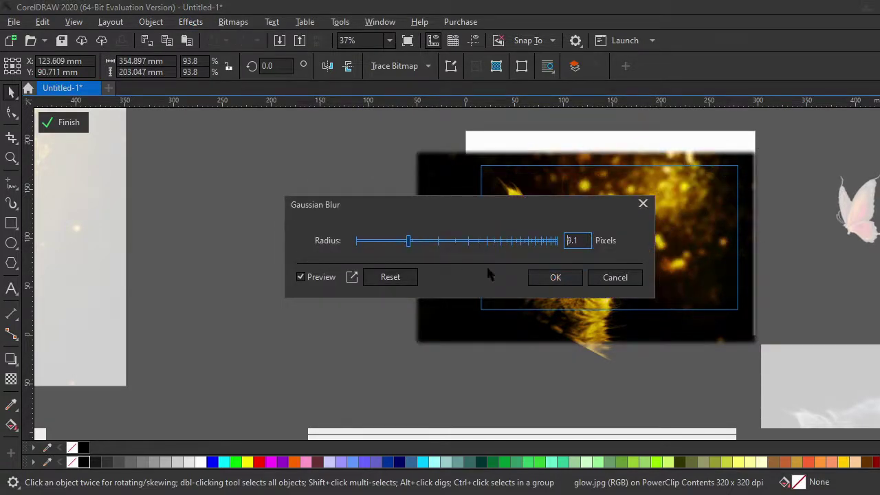
pyautogui.click(555, 278)
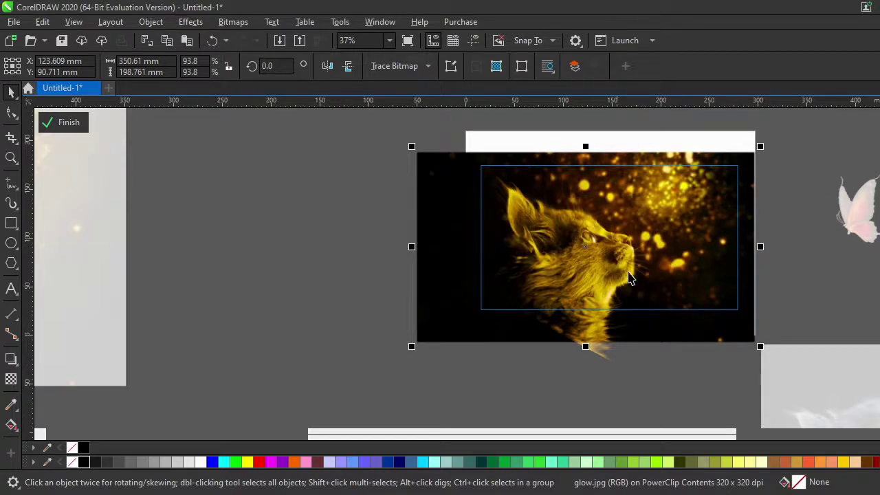
# - Edit the frame contents and shrink the background image slightly
pyautogui.scroll(2, 629, 278)
pyautogui.scroll(-2, 454, 254)
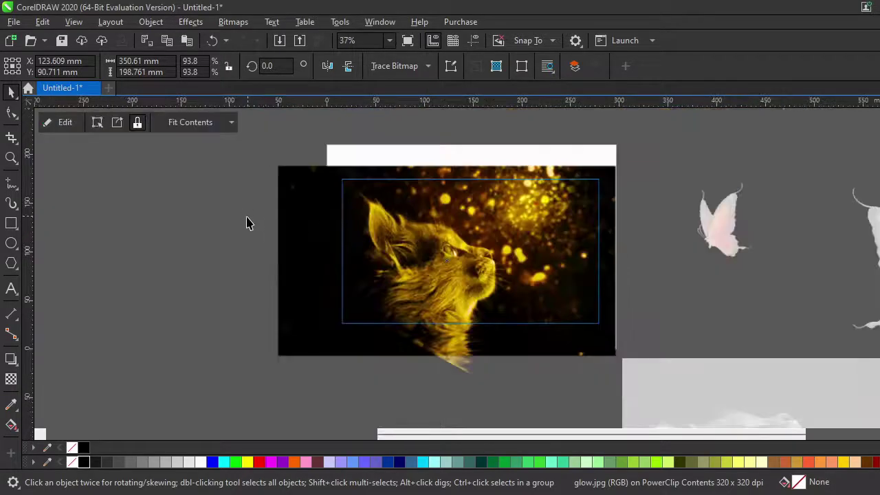
pyautogui.click(526, 238)
pyautogui.scroll(2, 619, 238)
pyautogui.scroll(-2, 510, 240)
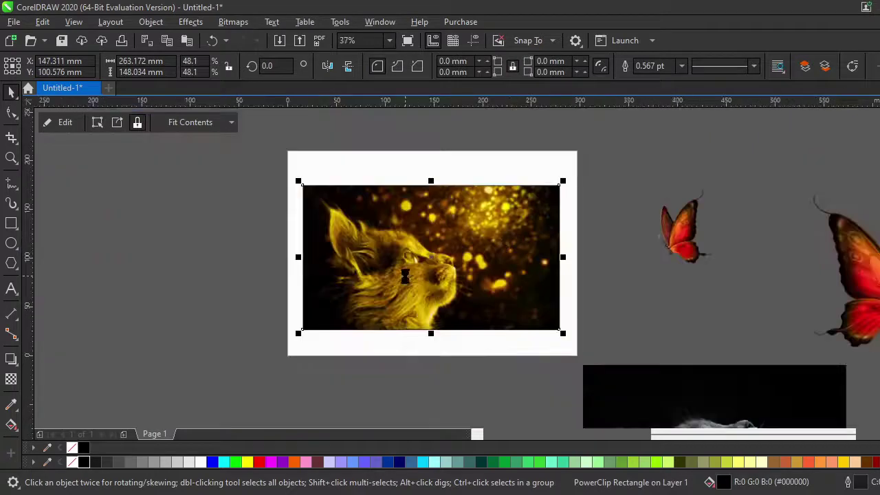
pyautogui.doubleClick(404, 275)
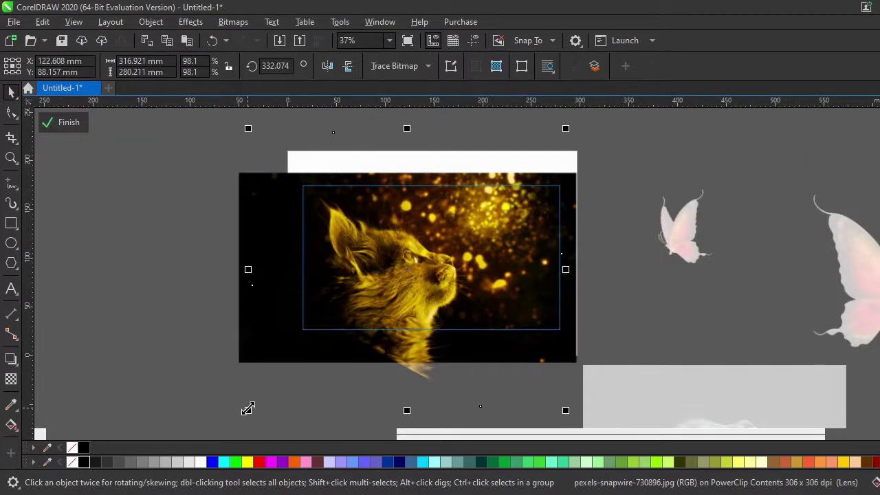
pyautogui.moveTo(249, 405); pyautogui.dragTo(262, 395)
pyautogui.click(400, 290)
pyautogui.moveTo(568, 126); pyautogui.dragTo(551, 140)
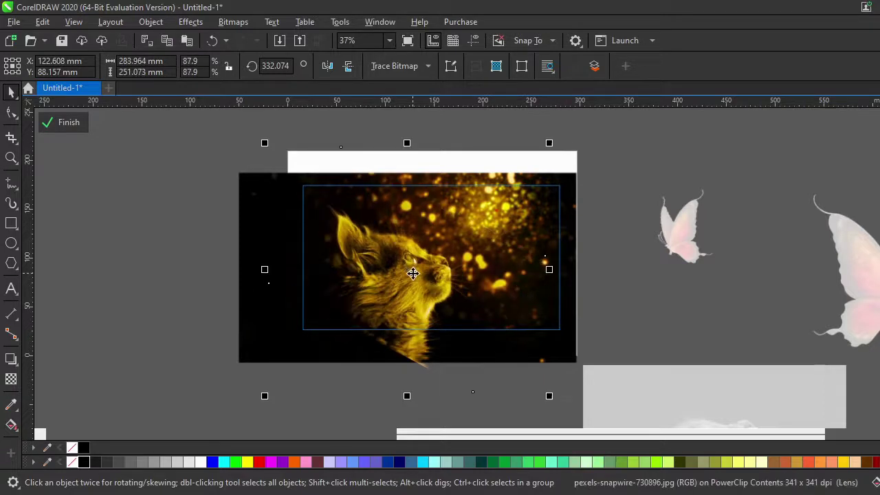
pyautogui.moveTo(550, 140)
pyautogui.mouseDown()
pyautogui.moveTo(516, 178)
pyautogui.moveTo(538, 153)
pyautogui.mouseUp()
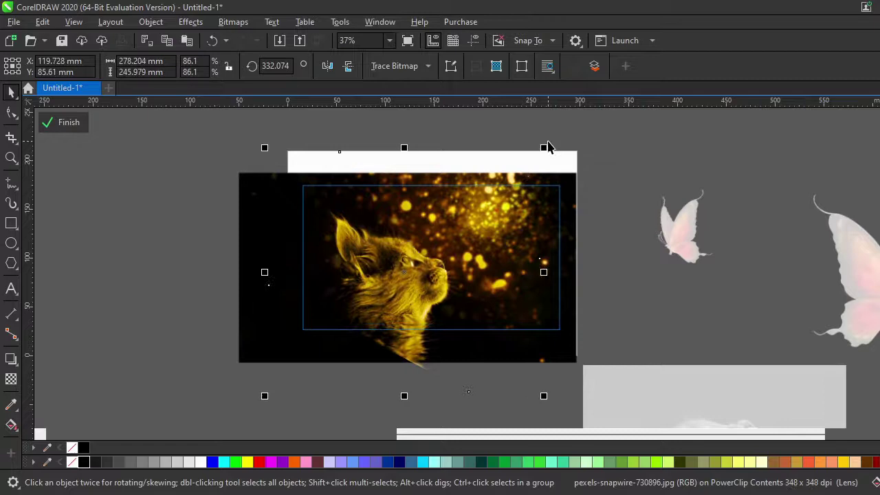
# - Move the red butterfly onto the cat, shrink it to about 61% above the cat's face
pyautogui.moveTo(694, 227); pyautogui.dragTo(495, 225)
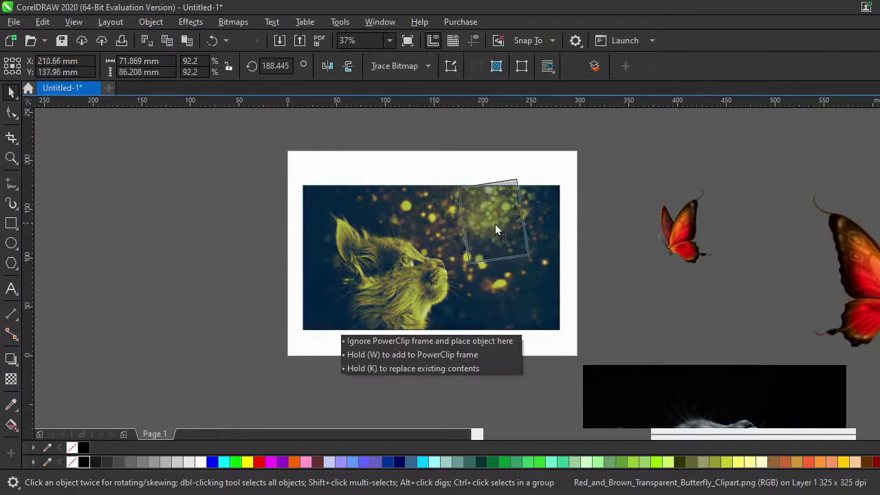
pyautogui.scroll(4, 515, 214)
pyautogui.scroll(-2, 515, 215)
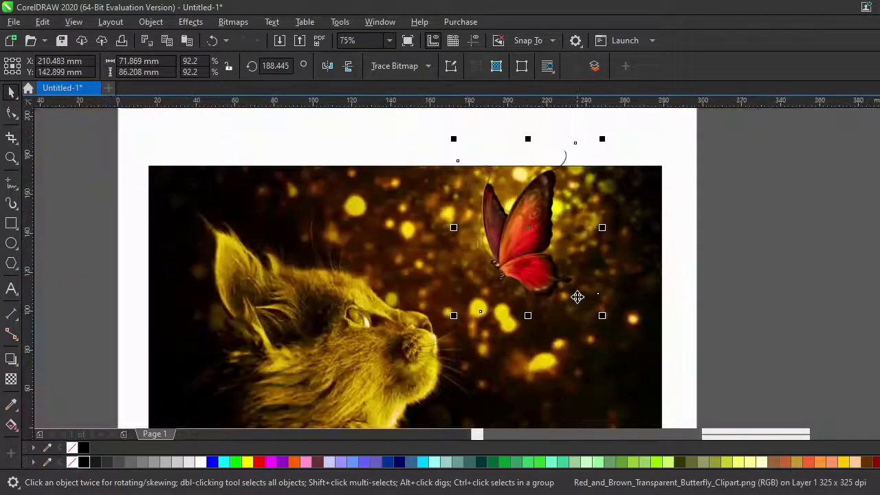
pyautogui.moveTo(601, 314)
pyautogui.mouseDown()
pyautogui.moveTo(541, 233)
pyautogui.moveTo(557, 272)
pyautogui.mouseUp()
pyautogui.scroll(2, 512, 245)
pyautogui.moveTo(512, 246); pyautogui.dragTo(484, 238)
pyautogui.scroll(-2, 501, 241)
# - Convert the butterfly to grayscale, then to a 300 dpi RGB bitmap
pyautogui.click(233, 22)
pyautogui.moveTo(244, 139)
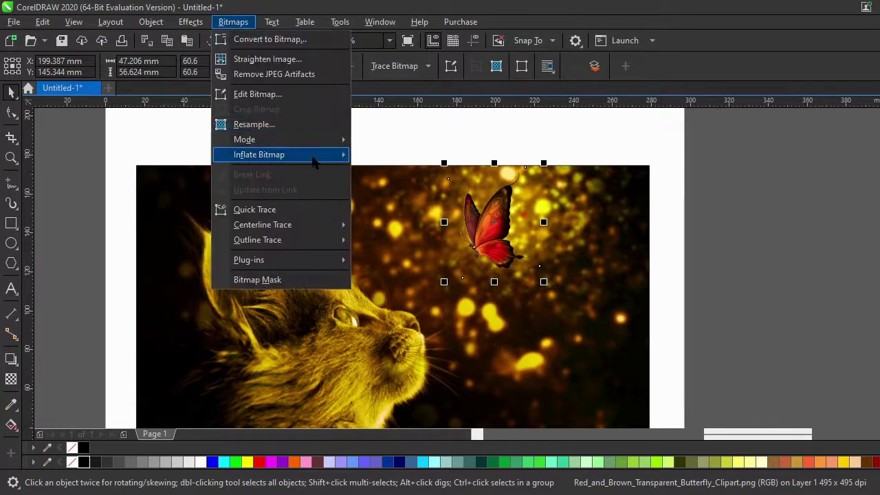
pyautogui.click(417, 156)
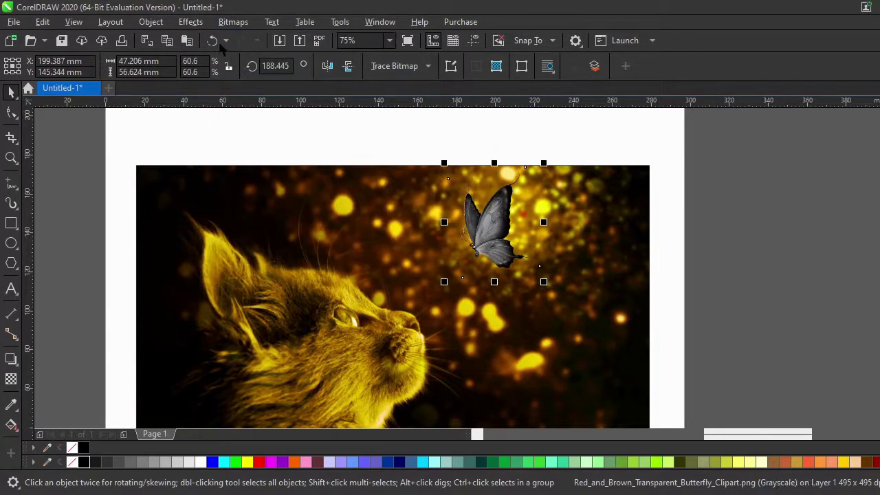
pyautogui.click(233, 21)
pyautogui.click(261, 39)
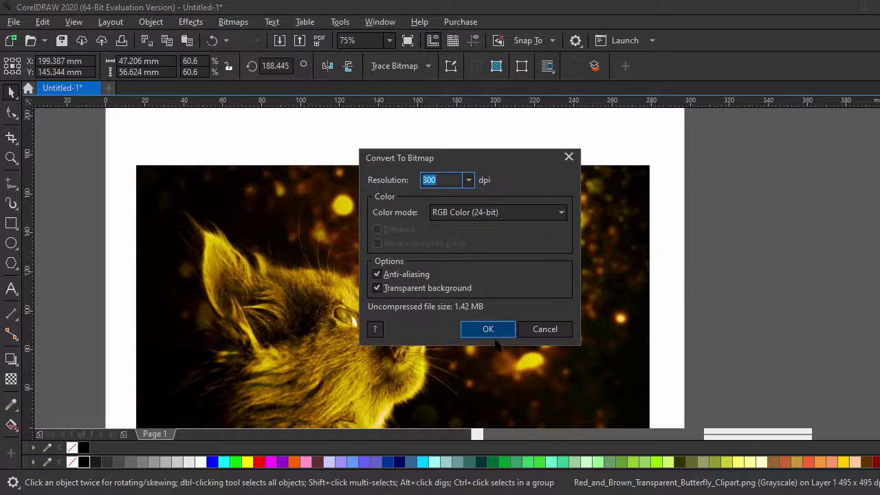
pyautogui.click(492, 331)
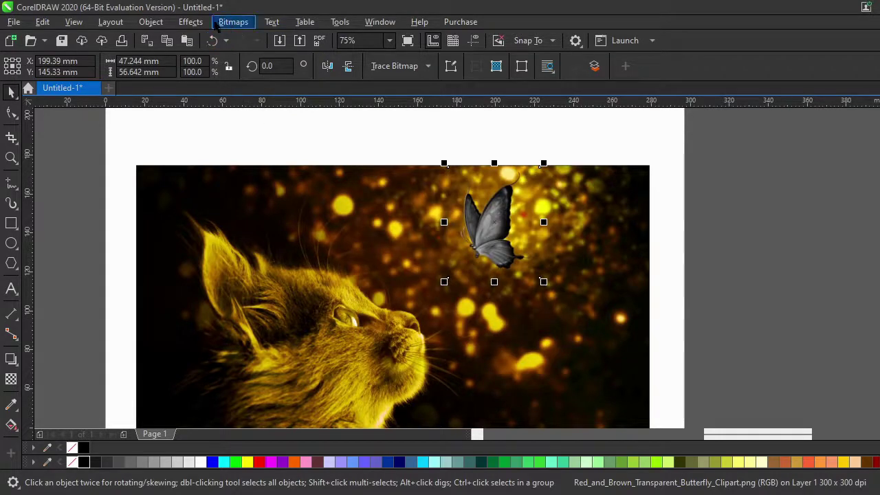
# - Tint the butterfly glowing yellow with Temperature 2000 and higher Brightness, then enlarge it slightly
pyautogui.click(191, 21)
pyautogui.moveTo(206, 74)
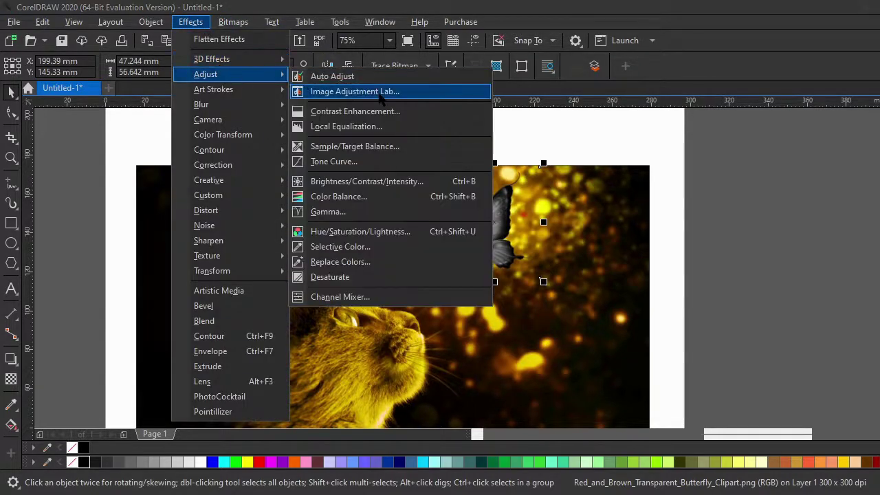
pyautogui.click(380, 93)
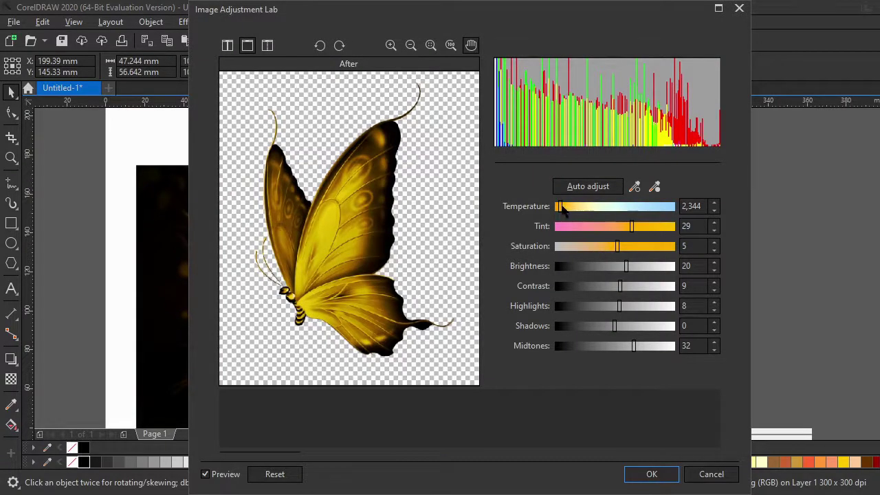
pyautogui.moveTo(559, 207); pyautogui.dragTo(535, 210)
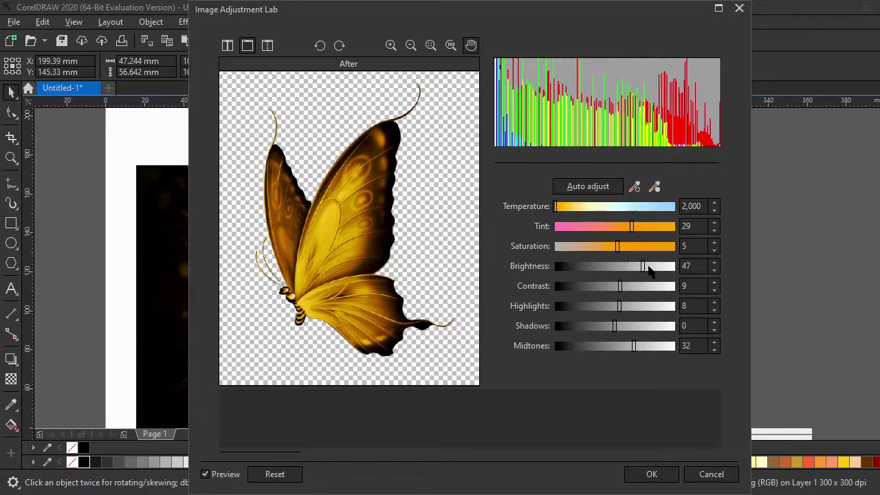
pyautogui.moveTo(648, 269); pyautogui.dragTo(668, 271)
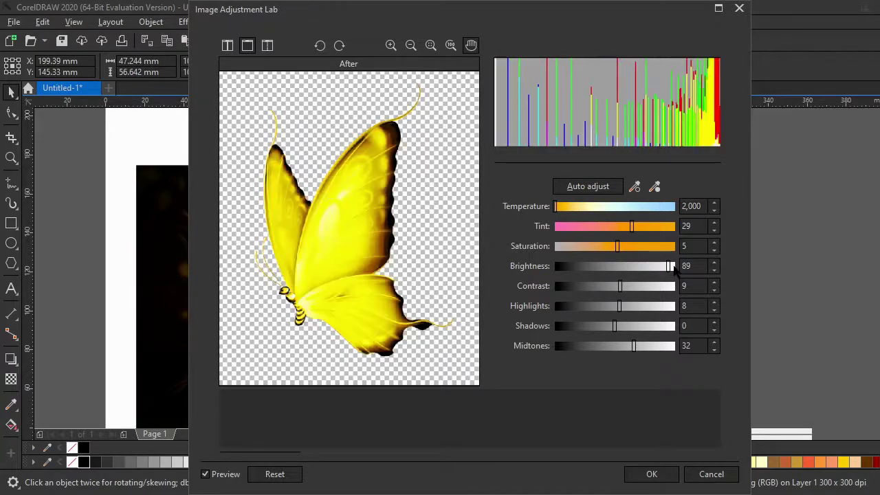
pyautogui.click(663, 473)
pyautogui.moveTo(544, 282)
pyautogui.mouseDown()
pyautogui.moveTo(565, 307)
pyautogui.moveTo(556, 299)
pyautogui.mouseUp()
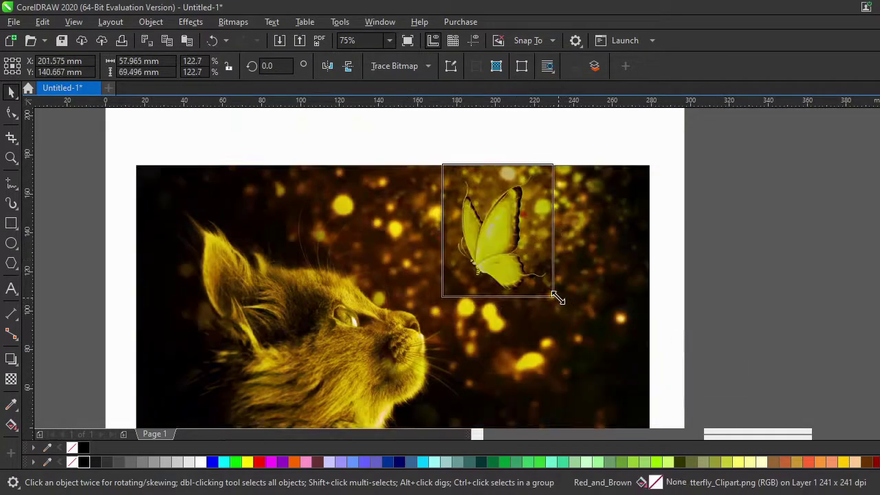
pyautogui.rightClick(502, 239)
# - Clip the yellow butterfly inside the cat image frame with PowerClip Inside
pyautogui.click(585, 287)
pyautogui.click(573, 265)
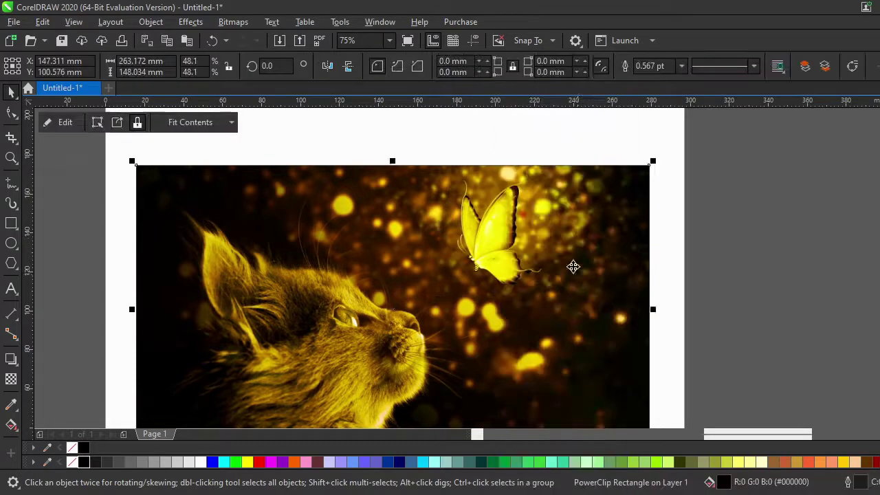
pyautogui.scroll(-5, 574, 263)
pyautogui.scroll(2, 576, 261)
pyautogui.scroll(-2, 538, 243)
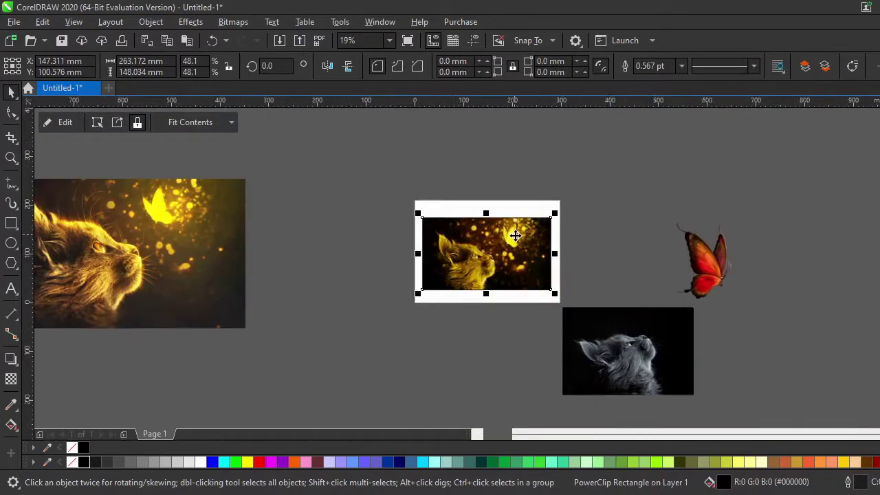
# - Edit the frame's contents and draw a circle across the cat image
pyautogui.doubleClick(528, 258)
pyautogui.scroll(2, 543, 248)
pyautogui.scroll(-1, 576, 229)
pyautogui.scroll(1, 552, 220)
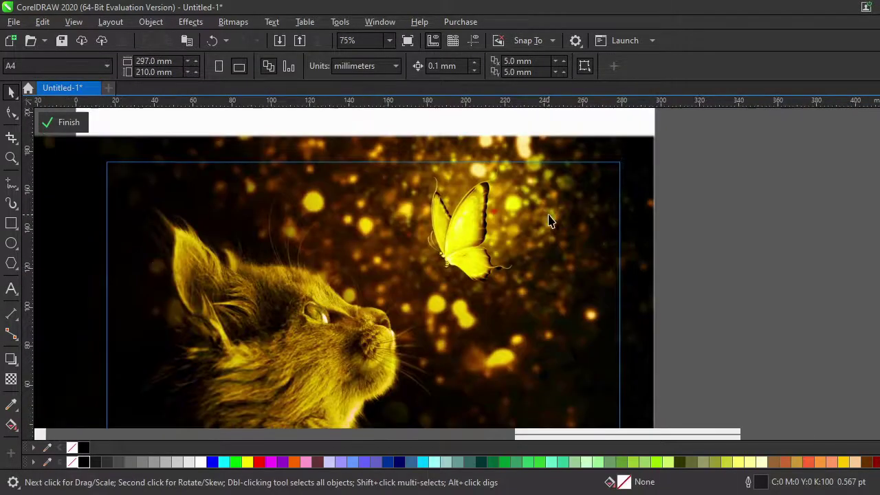
pyautogui.scroll(-1, 490, 217)
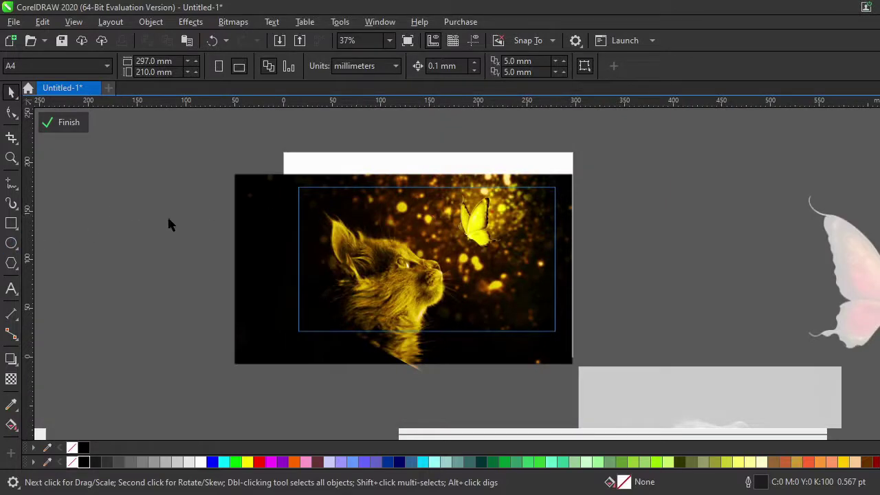
pyautogui.press('F7')
pyautogui.moveTo(363, 156); pyautogui.dragTo(525, 318)
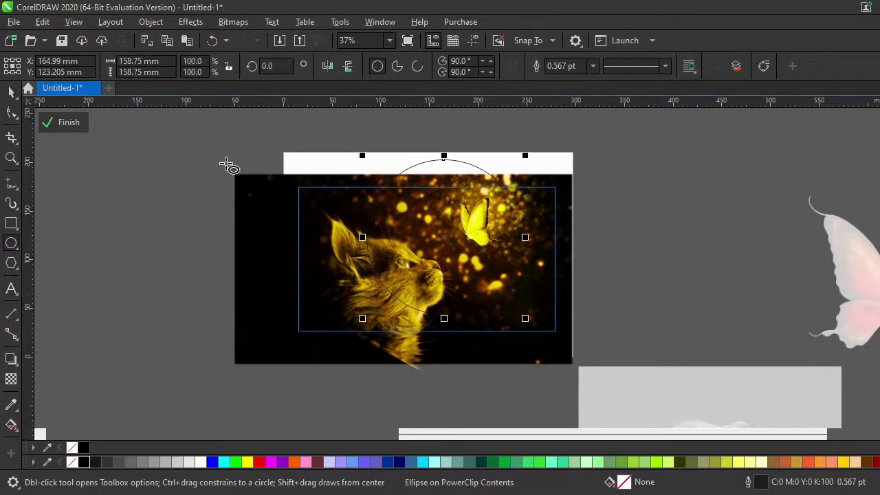
# - Shrink the circle to about 79% near the butterfly, fill it yellow, remove its outline
pyautogui.click(11, 91)
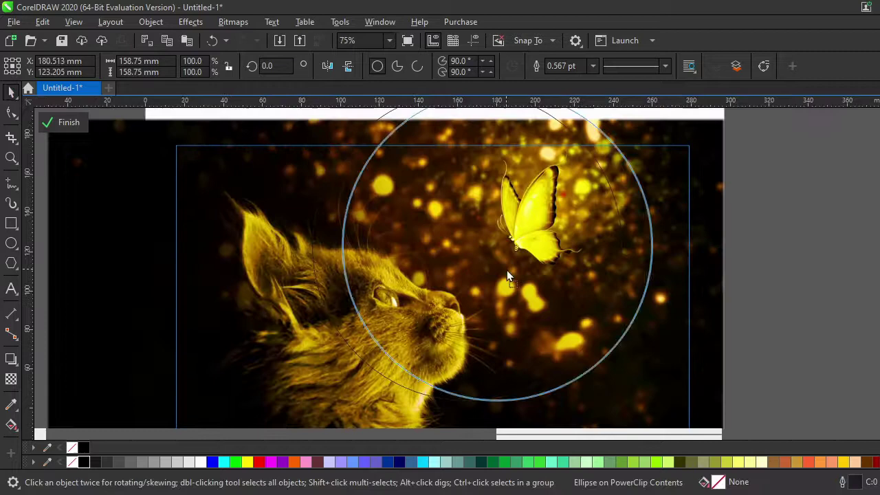
pyautogui.moveTo(540, 233); pyautogui.dragTo(561, 240)
pyautogui.moveTo(611, 174); pyautogui.dragTo(589, 193)
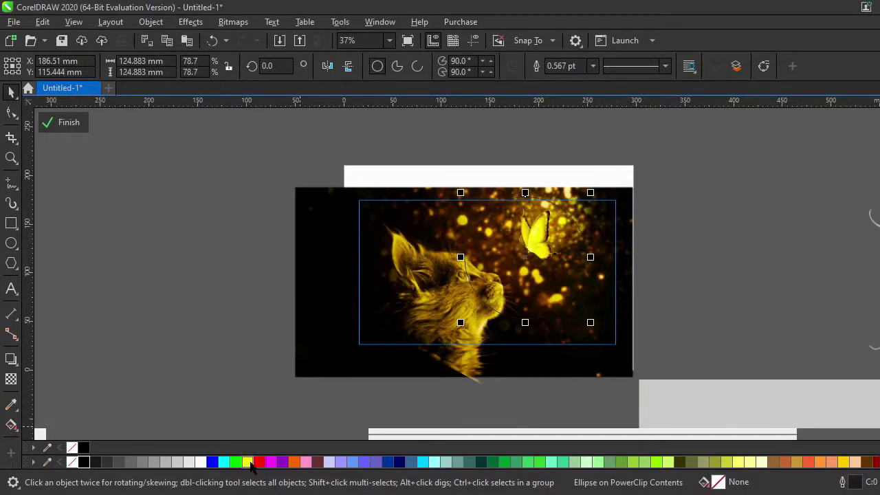
pyautogui.click(248, 463)
pyautogui.rightClick(71, 448)
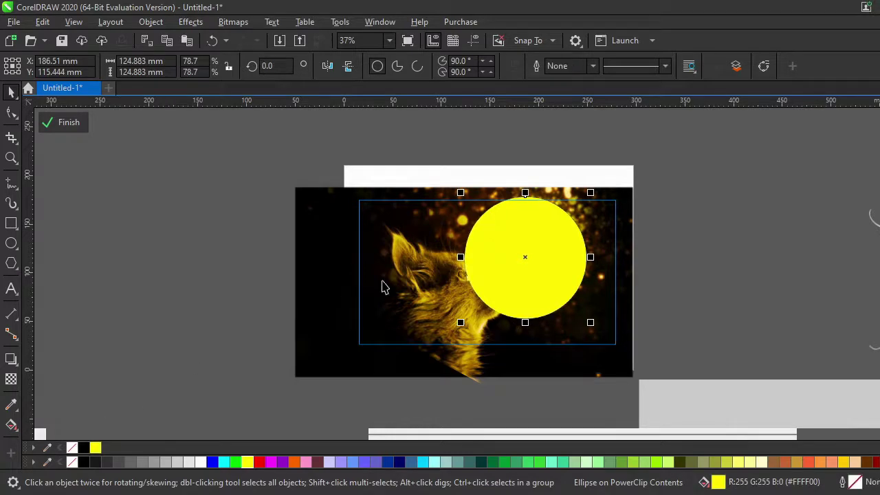
pyautogui.moveTo(525, 268); pyautogui.dragTo(656, 227)
pyautogui.scroll(2, 692, 279)
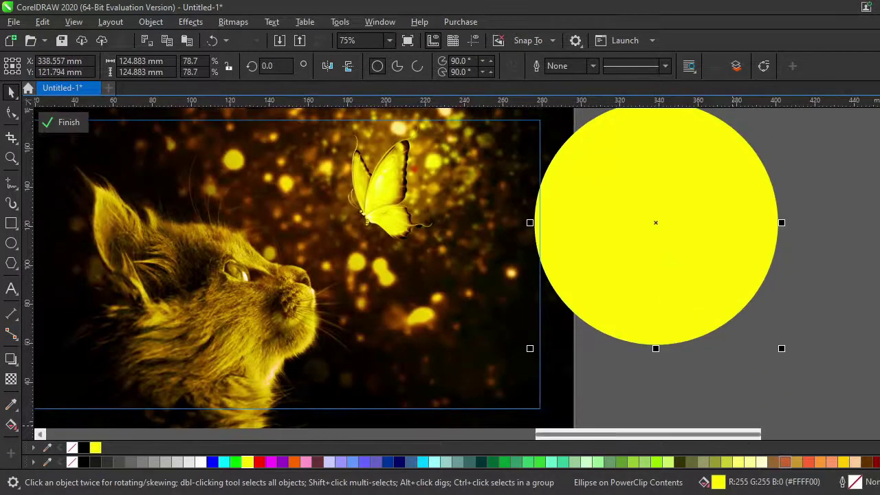
# - Set the circle's fill to a golden yellow sampled from the bokeh, then move it back
pyautogui.doubleClick(718, 482)
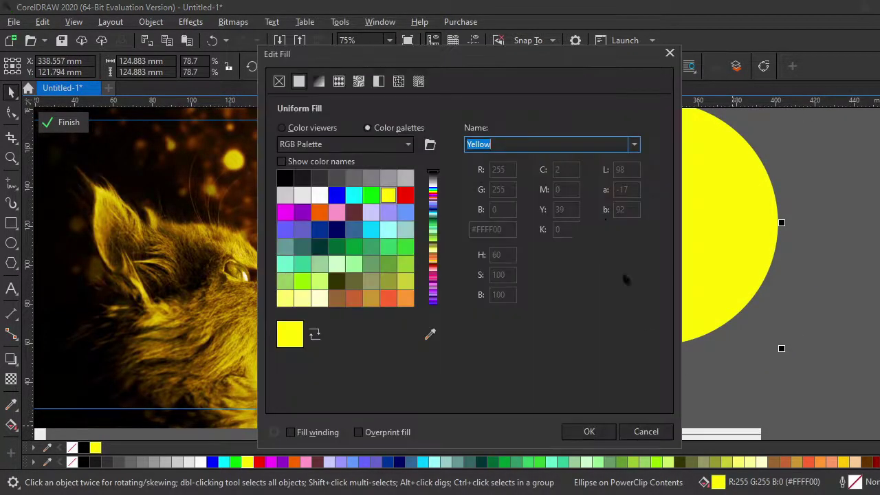
pyautogui.click(461, 68)
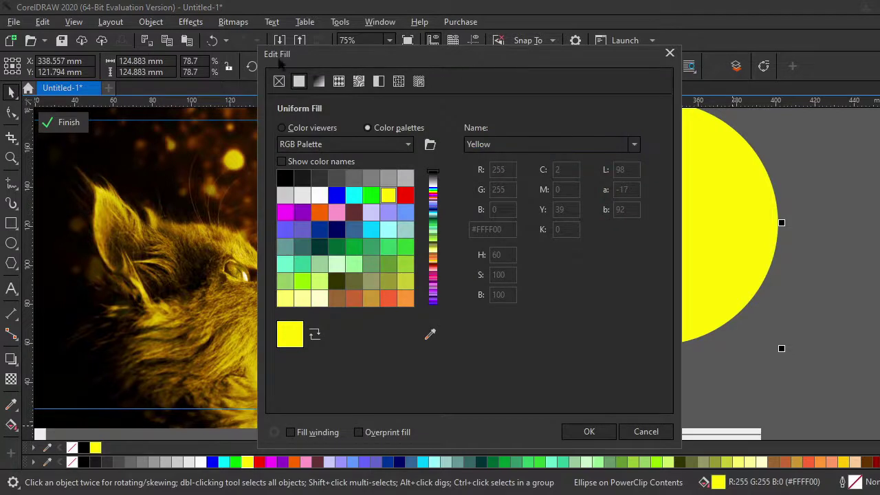
pyautogui.moveTo(280, 62); pyautogui.dragTo(9, 49)
pyautogui.click(159, 321)
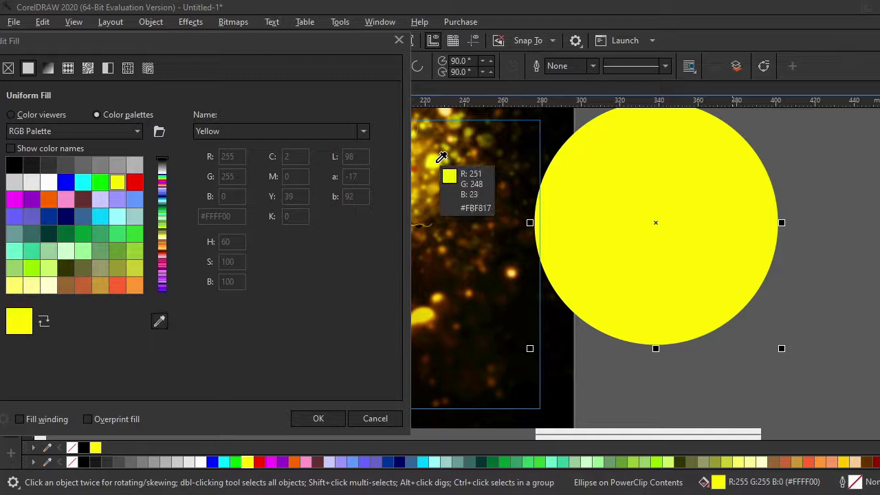
pyautogui.click(429, 313)
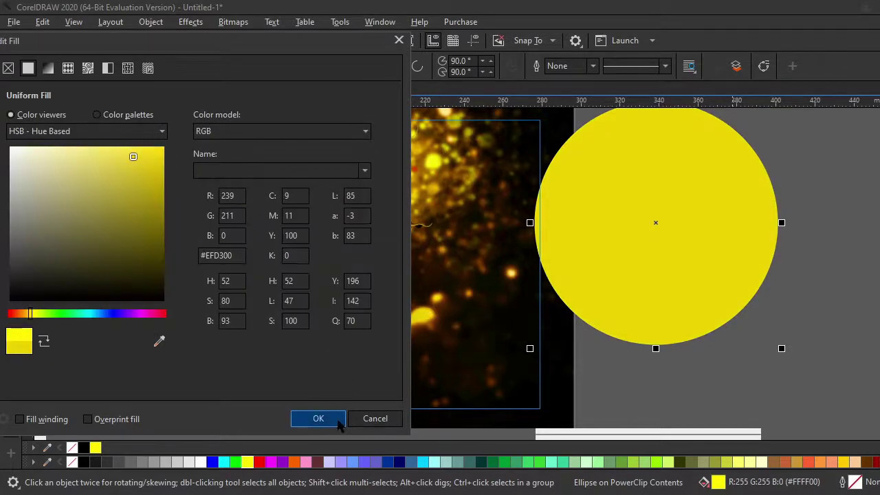
pyautogui.click(338, 421)
pyautogui.moveTo(631, 243); pyautogui.dragTo(348, 247)
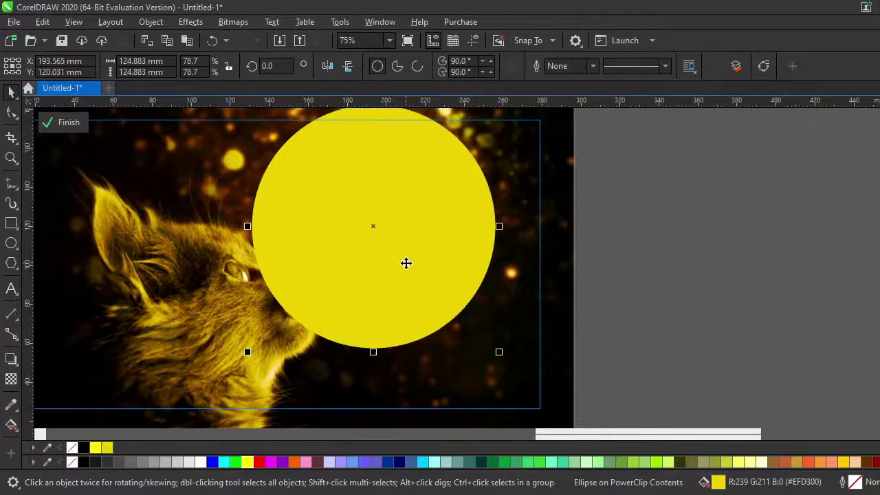
# - Convert the yellow circle to a bitmap
pyautogui.scroll(-2, 406, 262)
pyautogui.click(233, 21)
pyautogui.click(275, 37)
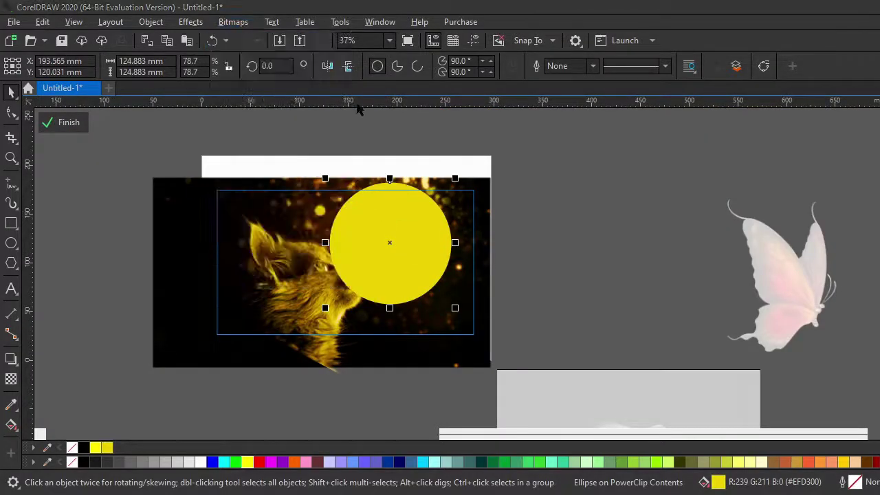
pyautogui.click(490, 328)
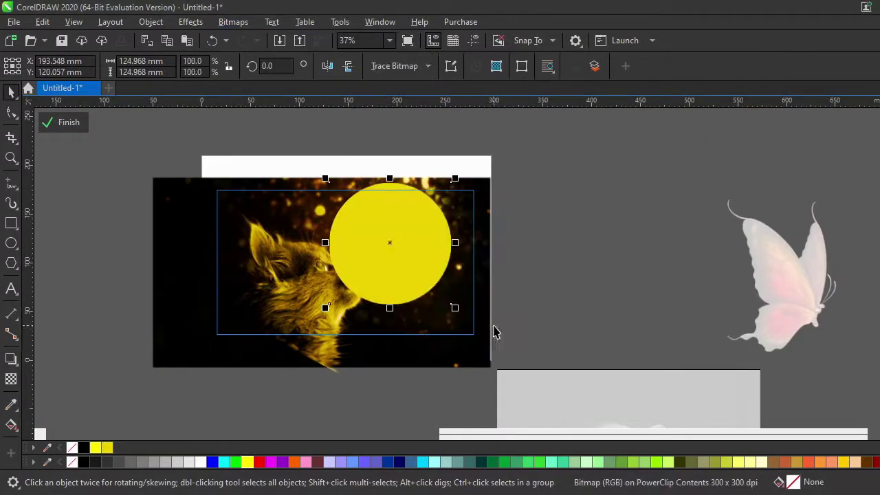
# - Apply a Gaussian blur of about 250 pixels radius to the circle bitmap
pyautogui.click(191, 22)
pyautogui.moveTo(231, 105)
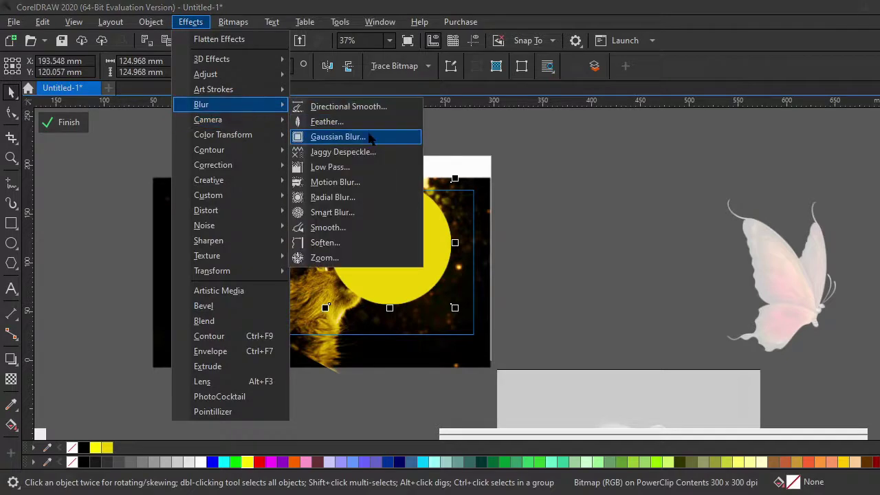
pyautogui.click(370, 137)
pyautogui.moveTo(473, 203); pyautogui.dragTo(705, 172)
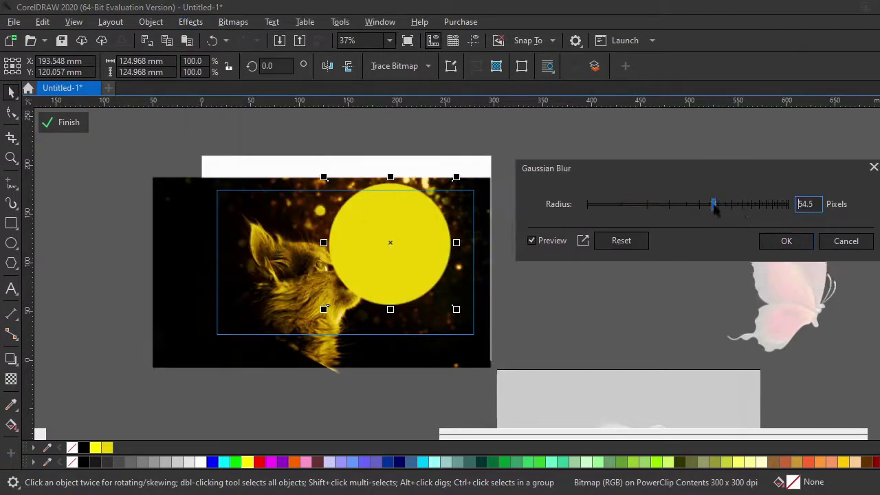
pyautogui.moveTo(715, 209); pyautogui.dragTo(815, 208)
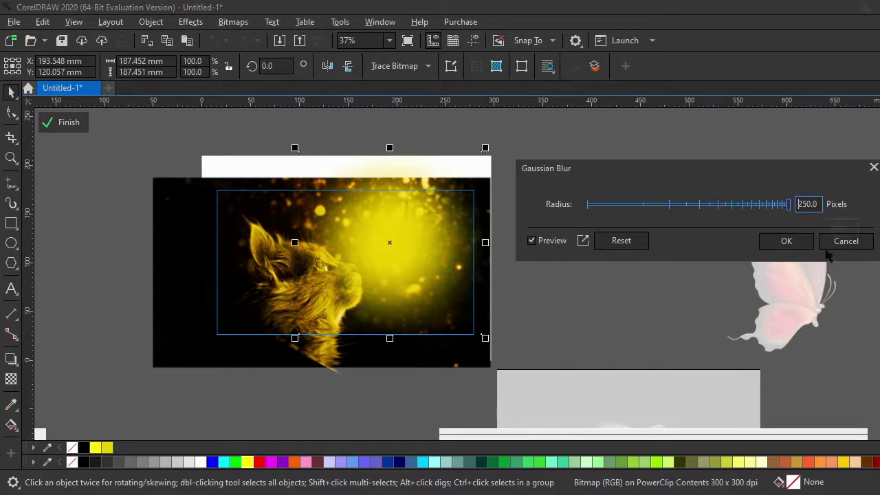
pyautogui.click(785, 241)
pyautogui.scroll(2, 308, 208)
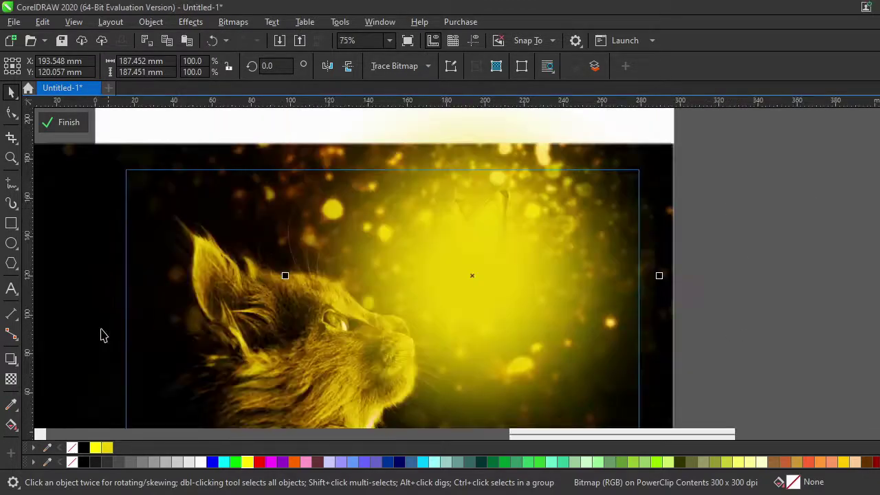
pyautogui.click(11, 379)
pyautogui.scroll(-2, 393, 281)
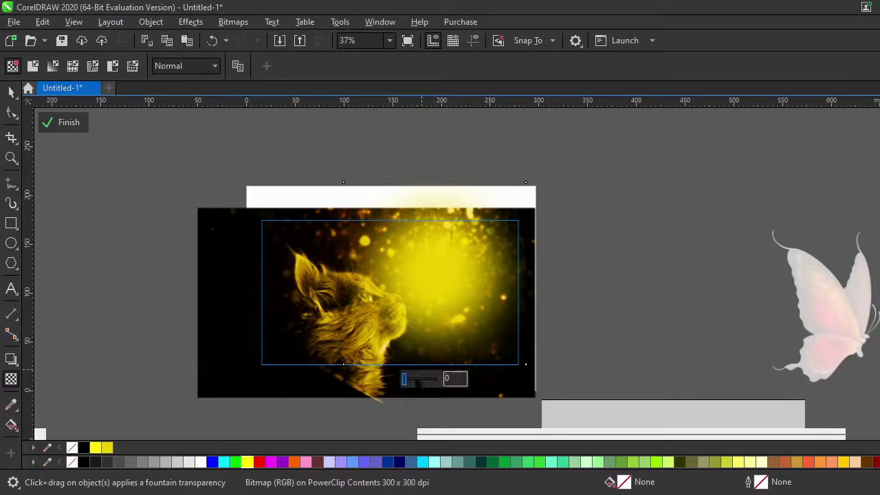
# - Give the glow 77 transparency and enlarge it to about 142%
pyautogui.click(422, 380)
pyautogui.moveTo(426, 378); pyautogui.dragTo(432, 378)
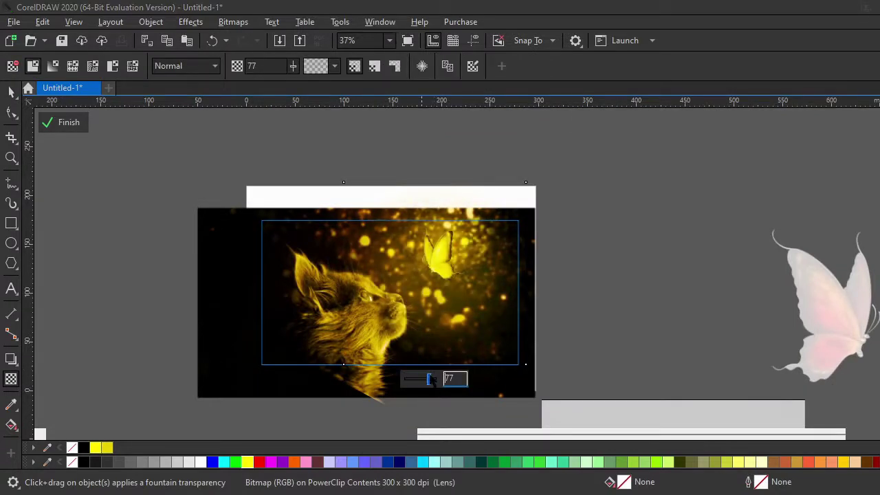
pyautogui.click(11, 91)
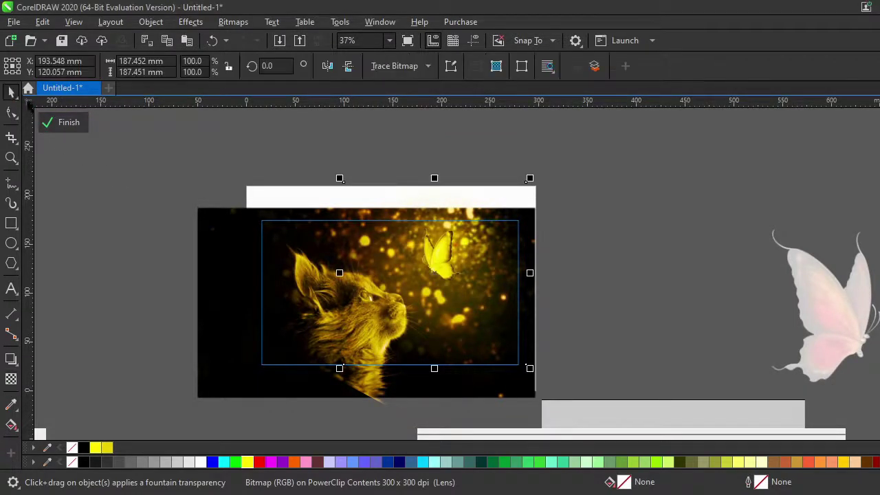
pyautogui.moveTo(527, 175)
pyautogui.mouseDown()
pyautogui.moveTo(556, 157)
pyautogui.moveTo(557, 146)
pyautogui.mouseUp()
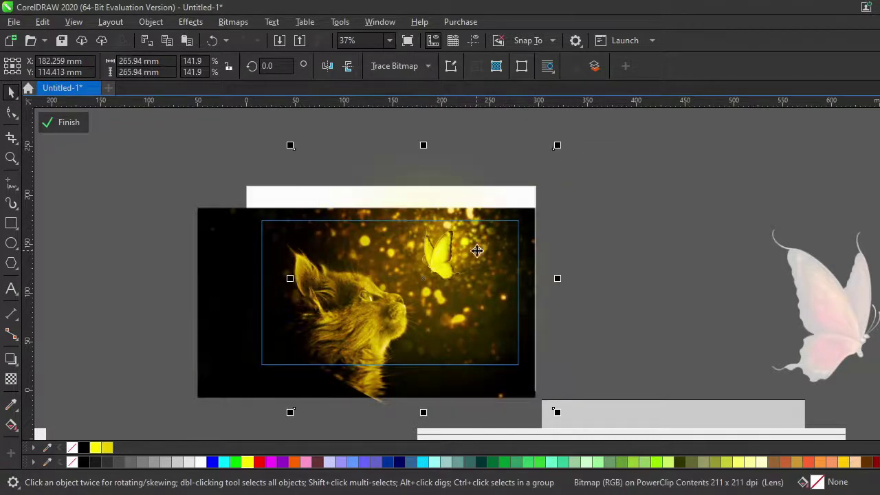
# - Finish editing the frame contents and look over the framed picture
pyautogui.keyDown('ctrl'); pyautogui.click(554, 249); pyautogui.keyUp('ctrl')
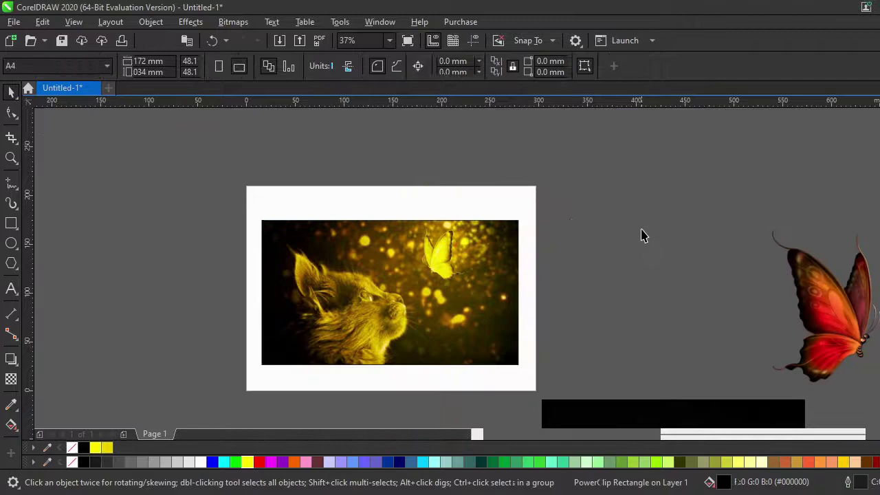
pyautogui.scroll(-2, 639, 236)
pyautogui.scroll(2, 496, 323)
pyautogui.scroll(4, 639, 190)
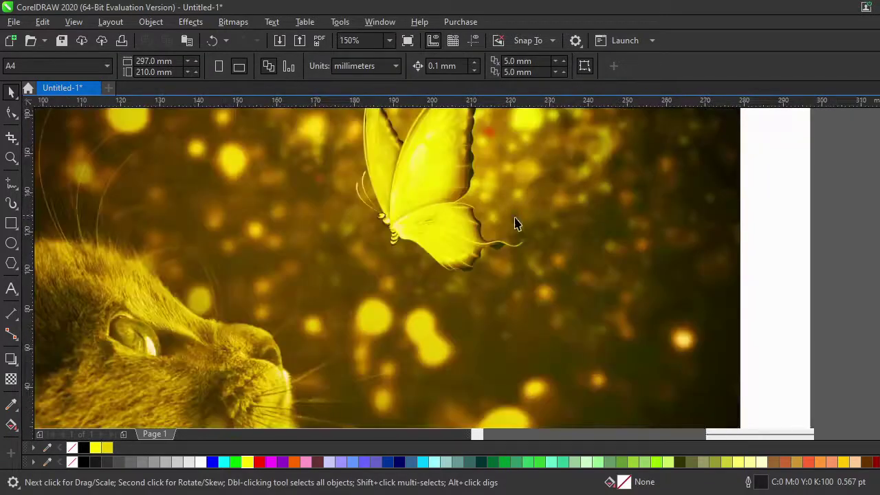
pyautogui.scroll(-2, 515, 222)
pyautogui.scroll(-2, 452, 209)
pyautogui.scroll(-2, 447, 213)
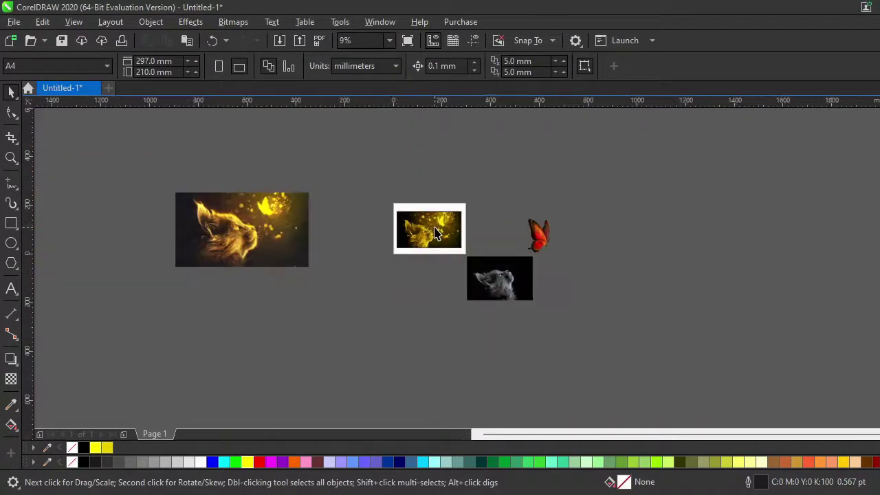
pyautogui.scroll(2, 251, 221)
pyautogui.scroll(-2, 251, 228)
pyautogui.scroll(2, 522, 242)
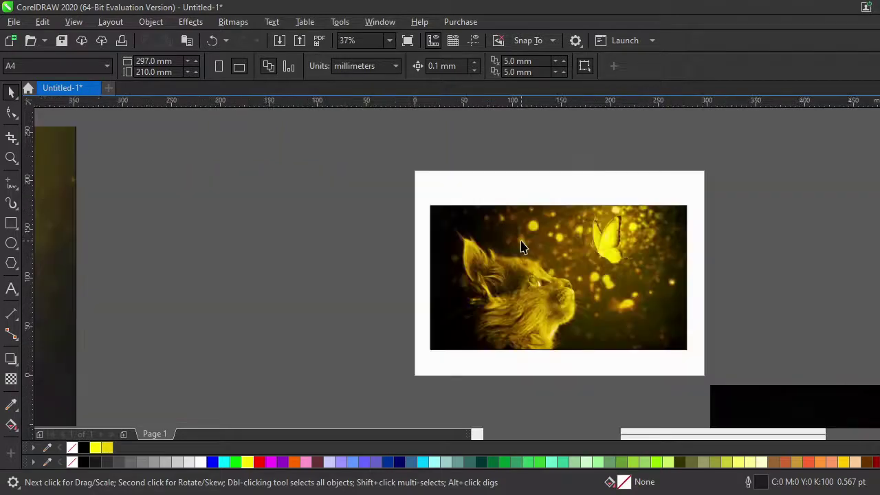
# - Reopen the frame contents, select the glow and shift it up and right
pyautogui.click(521, 240)
pyautogui.scroll(-2, 505, 249)
pyautogui.click(501, 303)
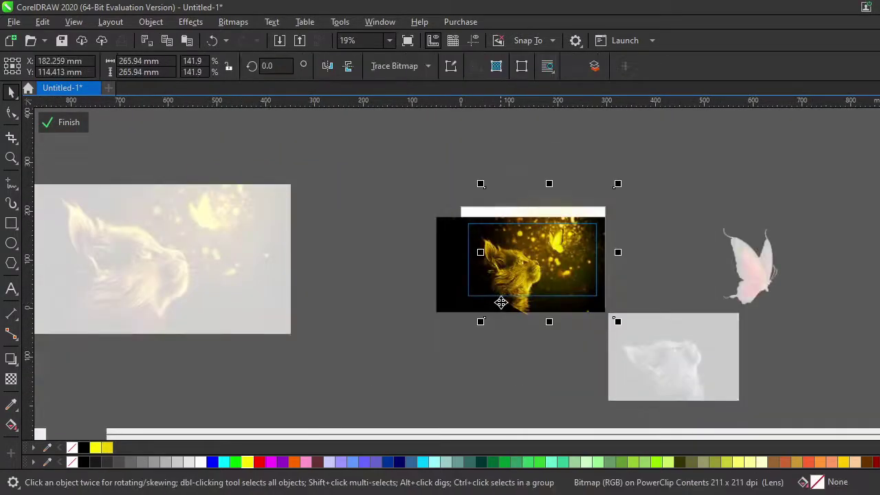
pyautogui.moveTo(351, 134); pyautogui.dragTo(570, 380)
pyautogui.click(502, 286)
pyautogui.moveTo(521, 306); pyautogui.dragTo(500, 321)
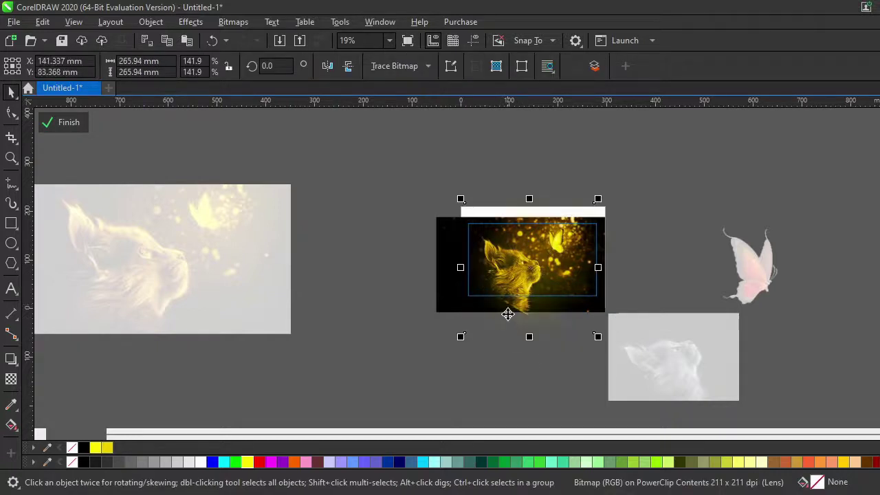
pyautogui.moveTo(540, 263); pyautogui.dragTo(678, 216)
# - Move the glow back onto the cat picture and finish editing the frame
pyautogui.click(506, 281)
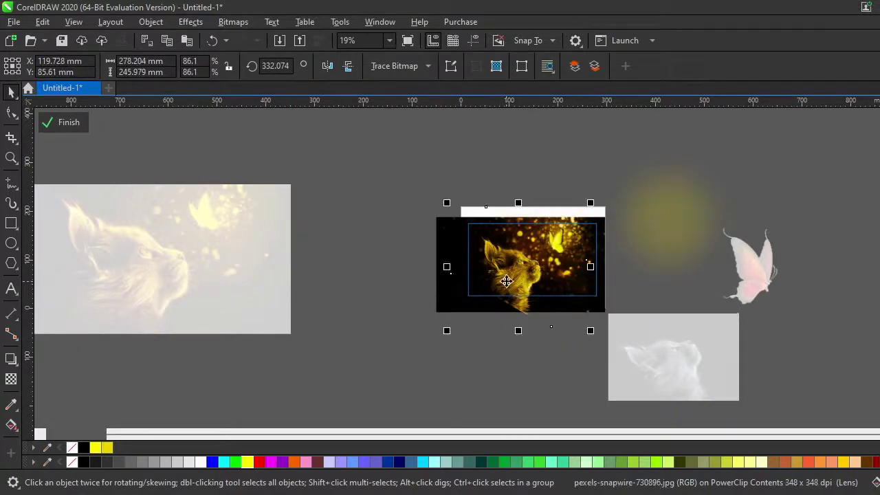
pyautogui.click(510, 277)
pyautogui.scroll(2, 636, 241)
pyautogui.moveTo(667, 227); pyautogui.dragTo(486, 267)
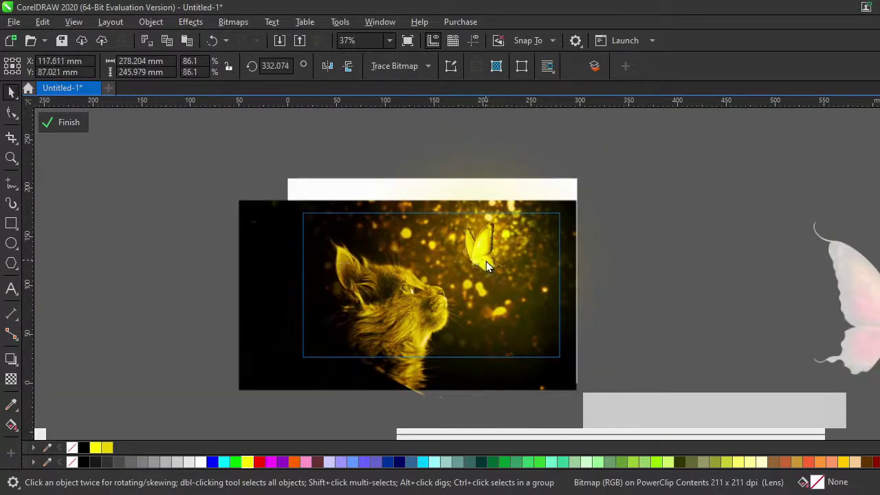
pyautogui.click(485, 261)
pyautogui.click(526, 244)
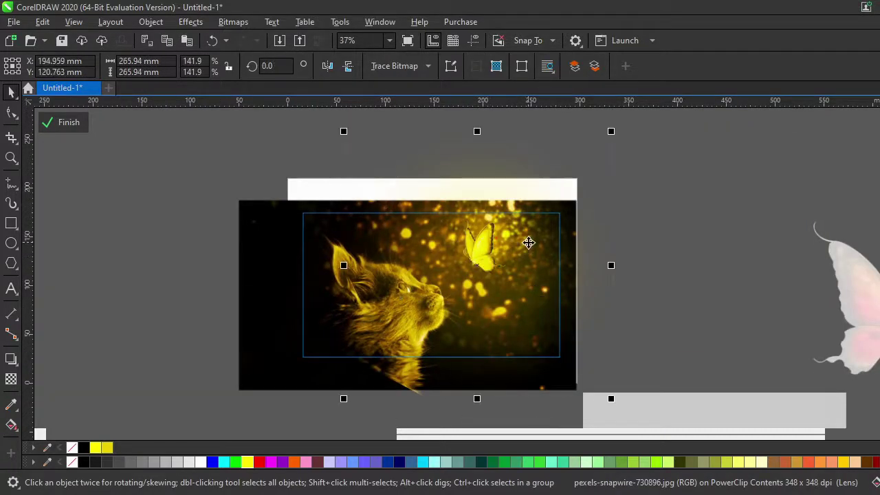
pyautogui.click(338, 286)
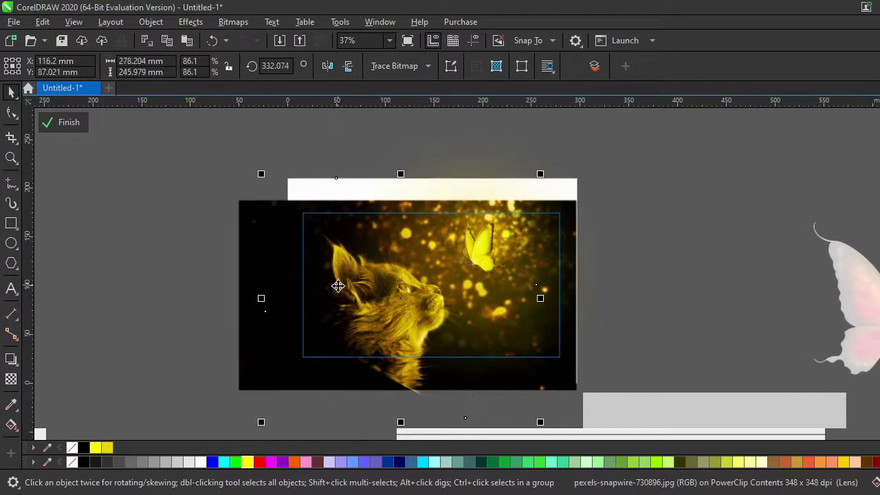
pyautogui.keyDown('ctrl'); pyautogui.click(246, 245); pyautogui.keyUp('ctrl')
# - Delete the spare butterfly and grey cat images
pyautogui.scroll(-5, 527, 228)
pyautogui.moveTo(526, 198); pyautogui.dragTo(331, 360)
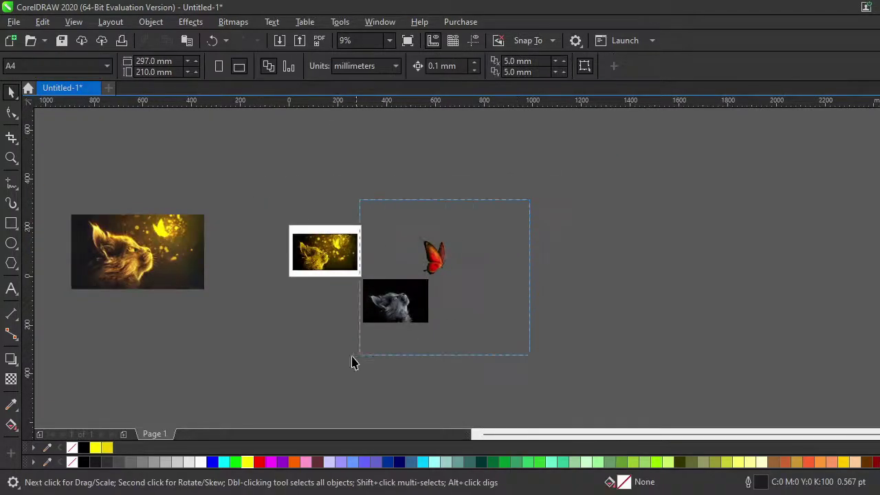
pyautogui.press('Delete')
# - Delete the leftover extra cat picture beside the page
pyautogui.moveTo(170, 248); pyautogui.dragTo(228, 241)
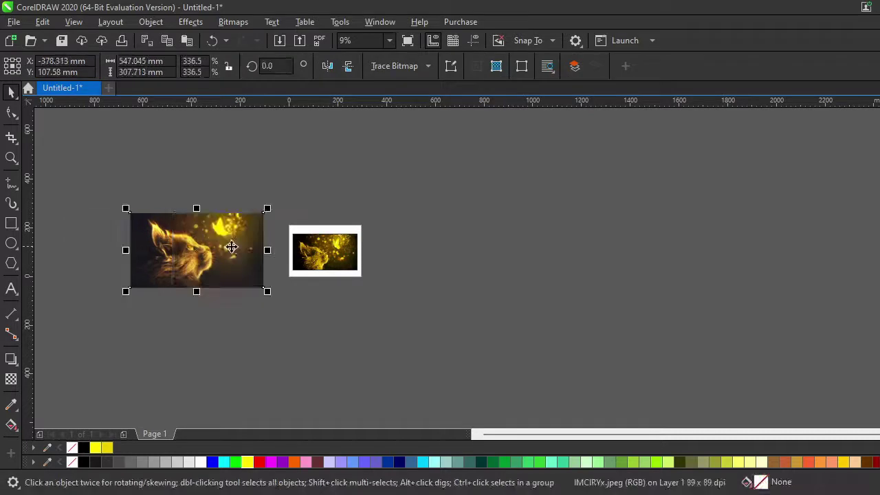
pyautogui.scroll(2, 211, 239)
pyautogui.moveTo(43, 182); pyautogui.dragTo(165, 244)
pyautogui.moveTo(227, 268); pyautogui.dragTo(269, 243)
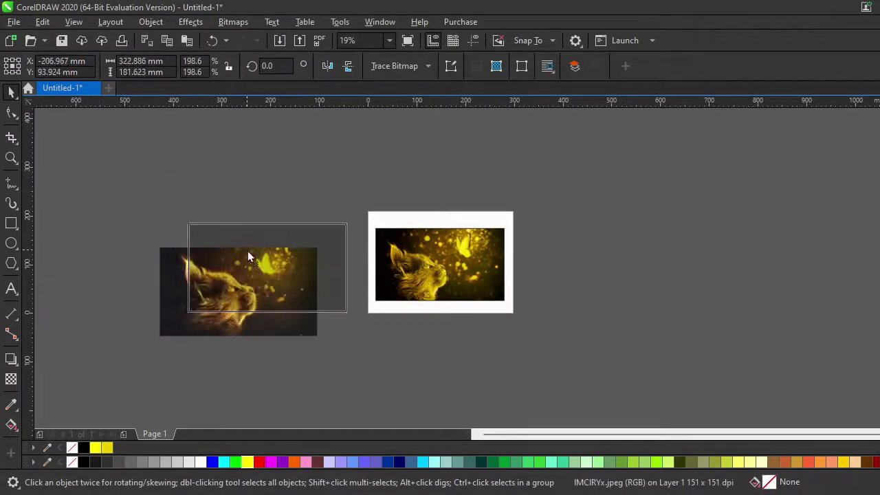
pyautogui.scroll(2, 269, 243)
pyautogui.press('Delete')
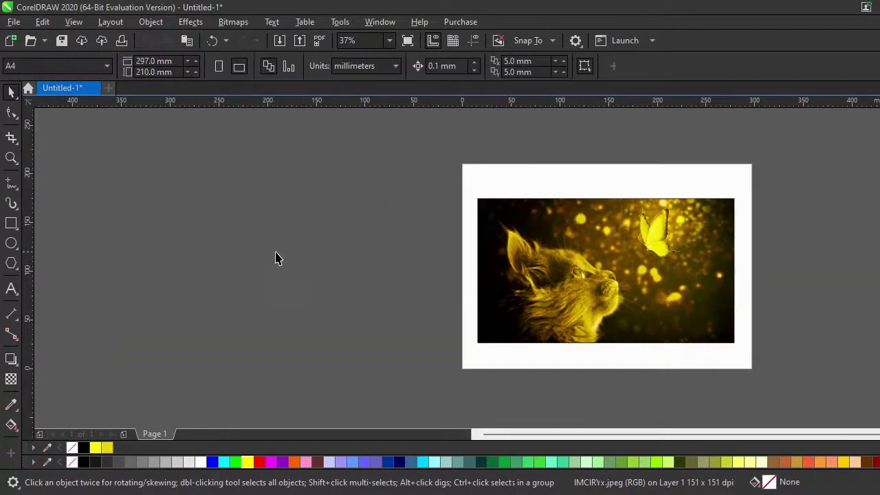
pyautogui.scroll(2, 667, 285)
pyautogui.scroll(-4, 500, 278)
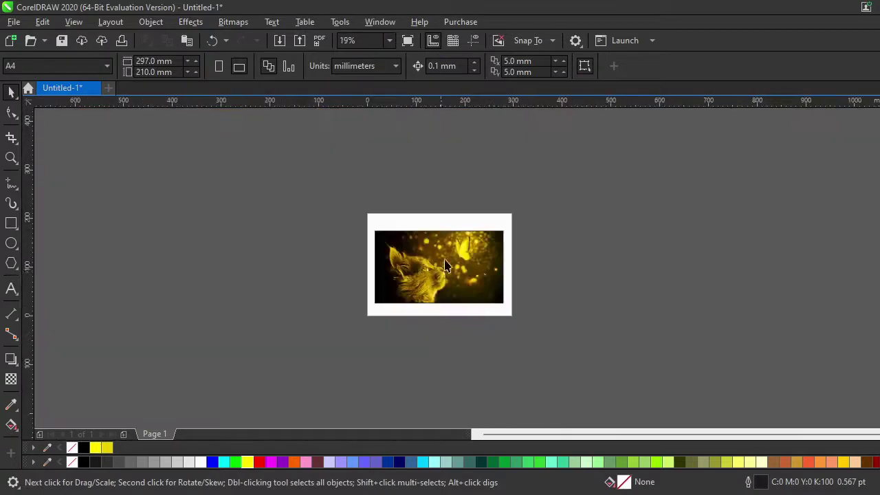
pyautogui.scroll(2, 445, 261)
pyautogui.scroll(2, 375, 237)
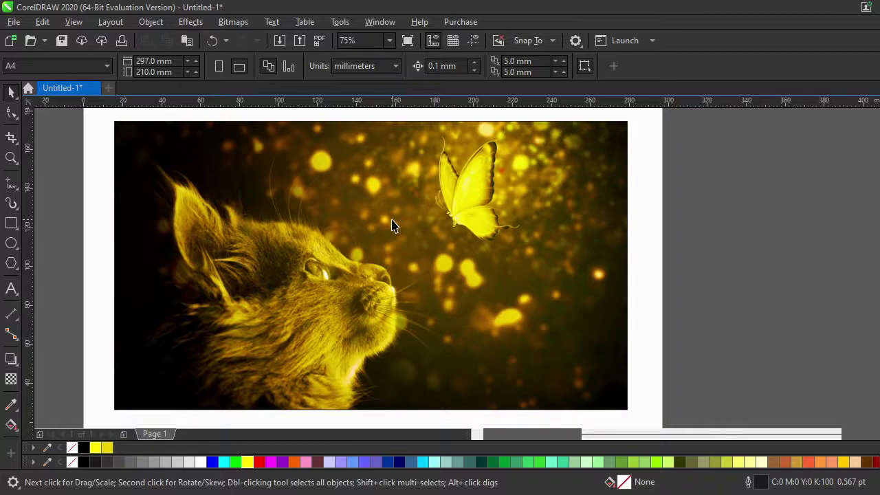
pyautogui.scroll(-2, 377, 220)
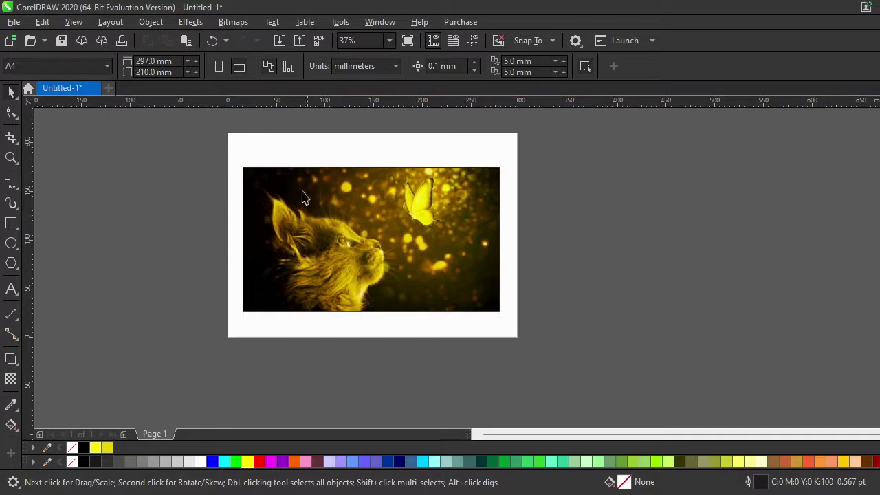